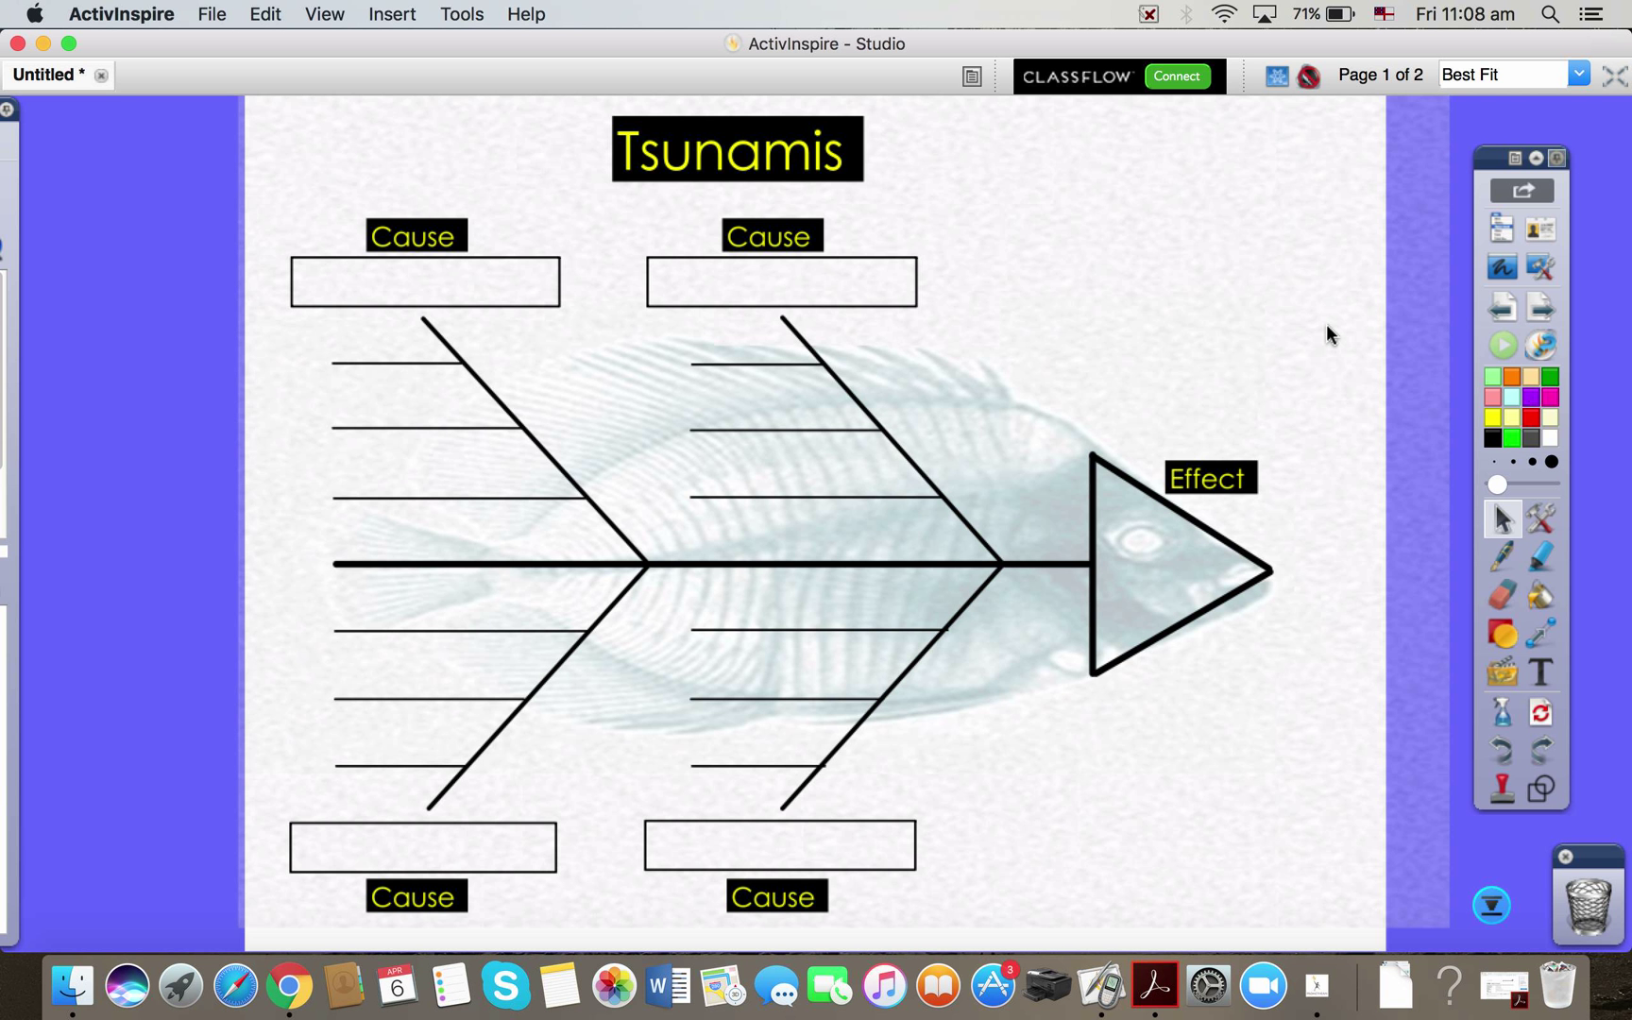
Pin the Resource Browser open, close it, then reopen it via View > Browsers
click(4, 618)
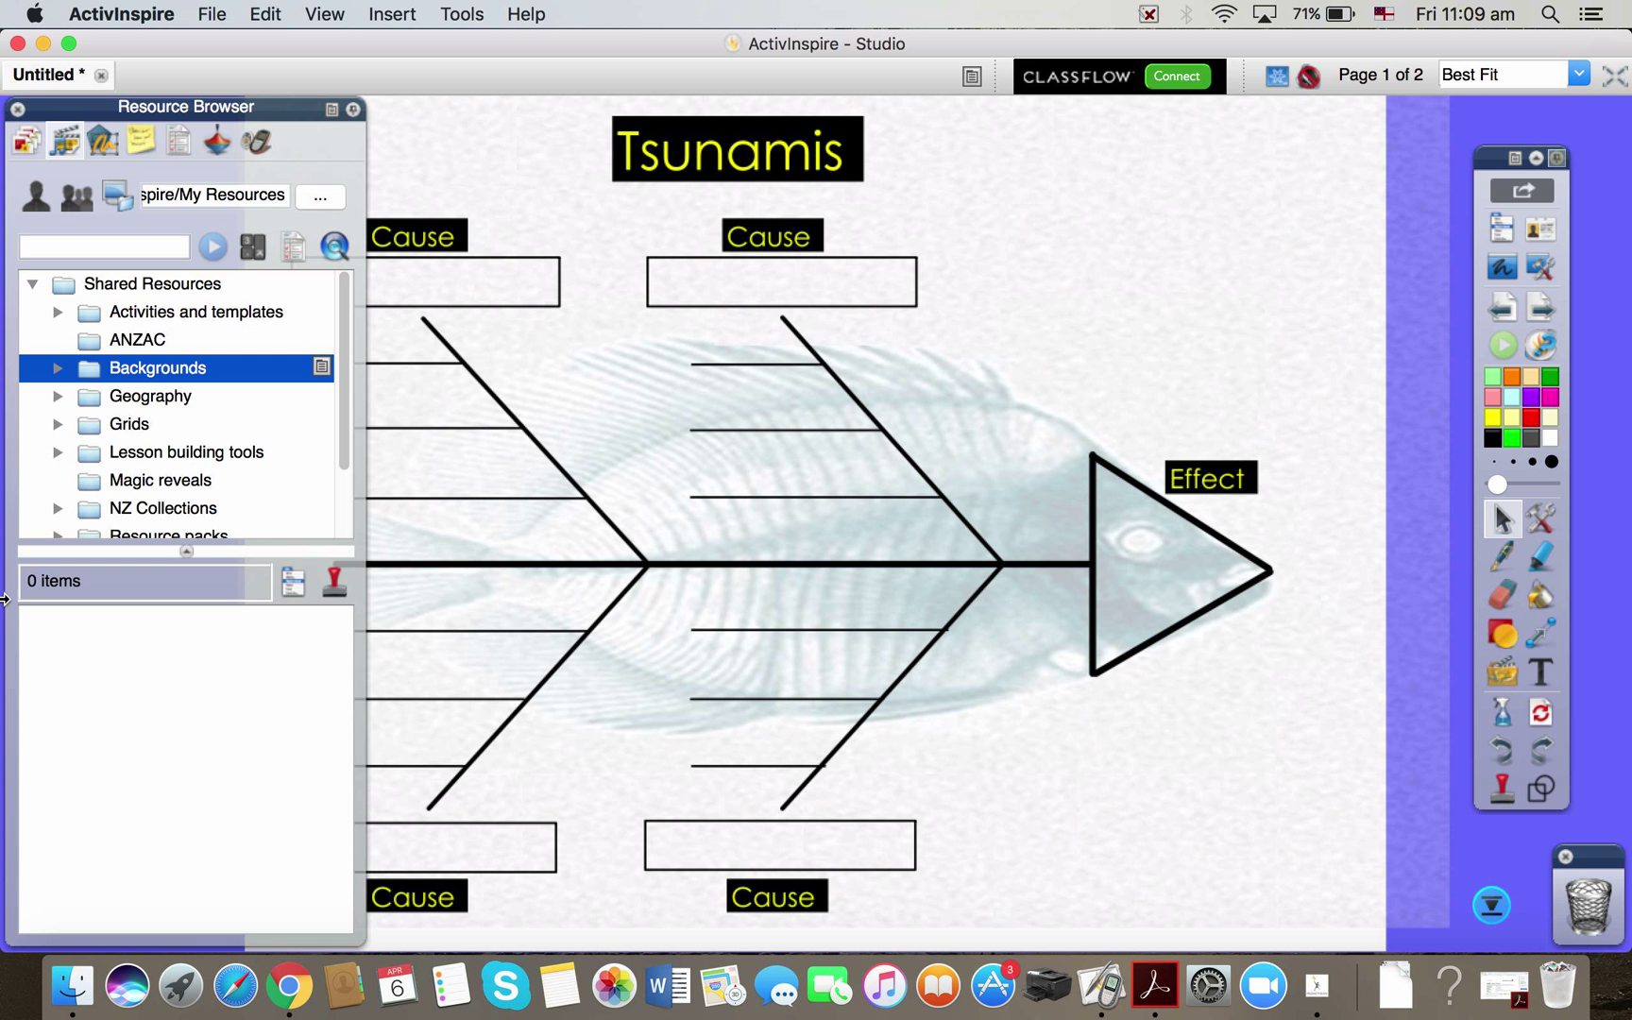
click(353, 110)
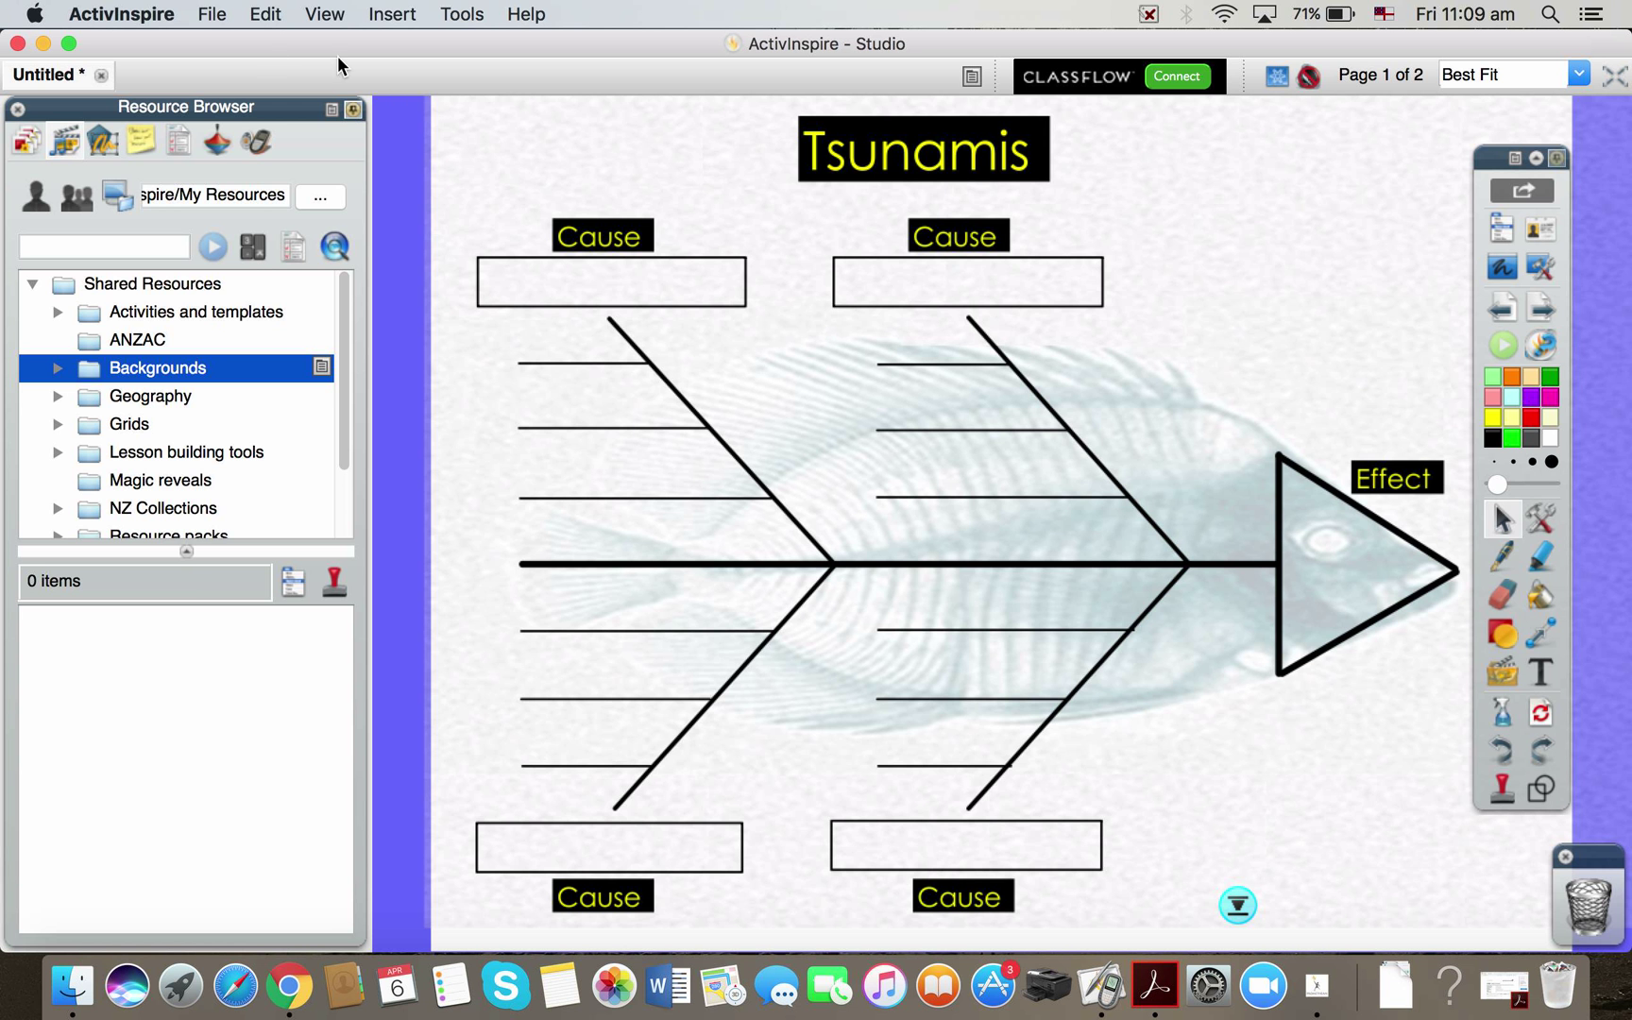
click(17, 108)
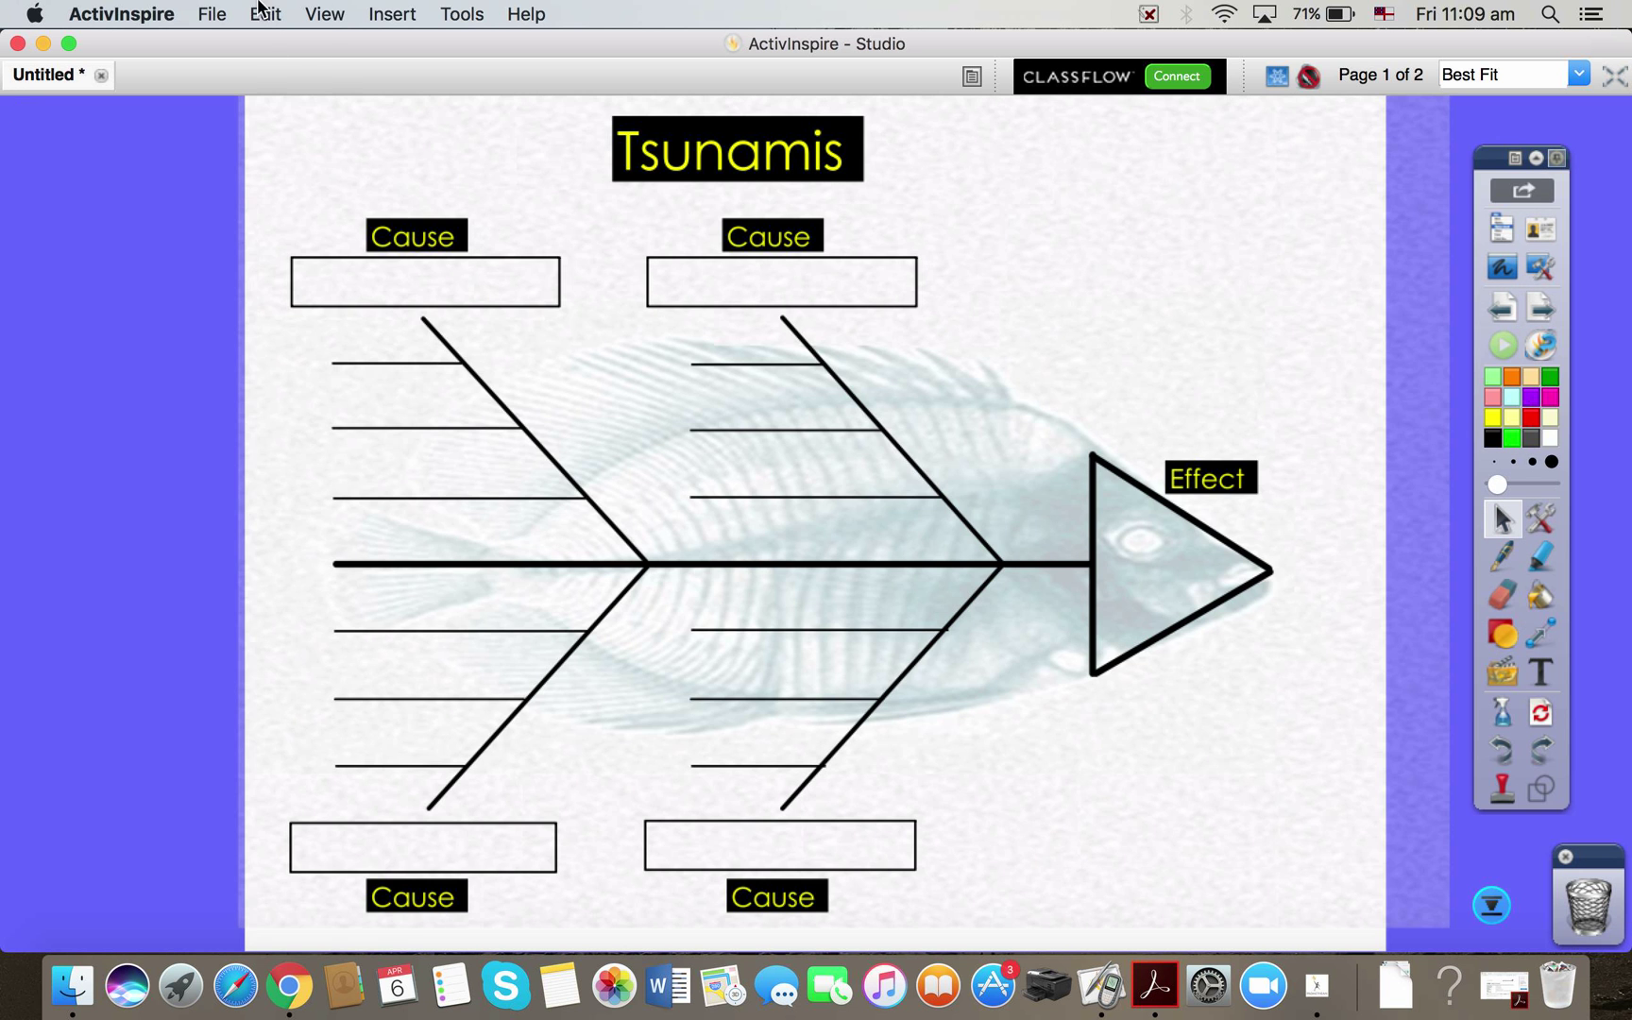
click(334, 15)
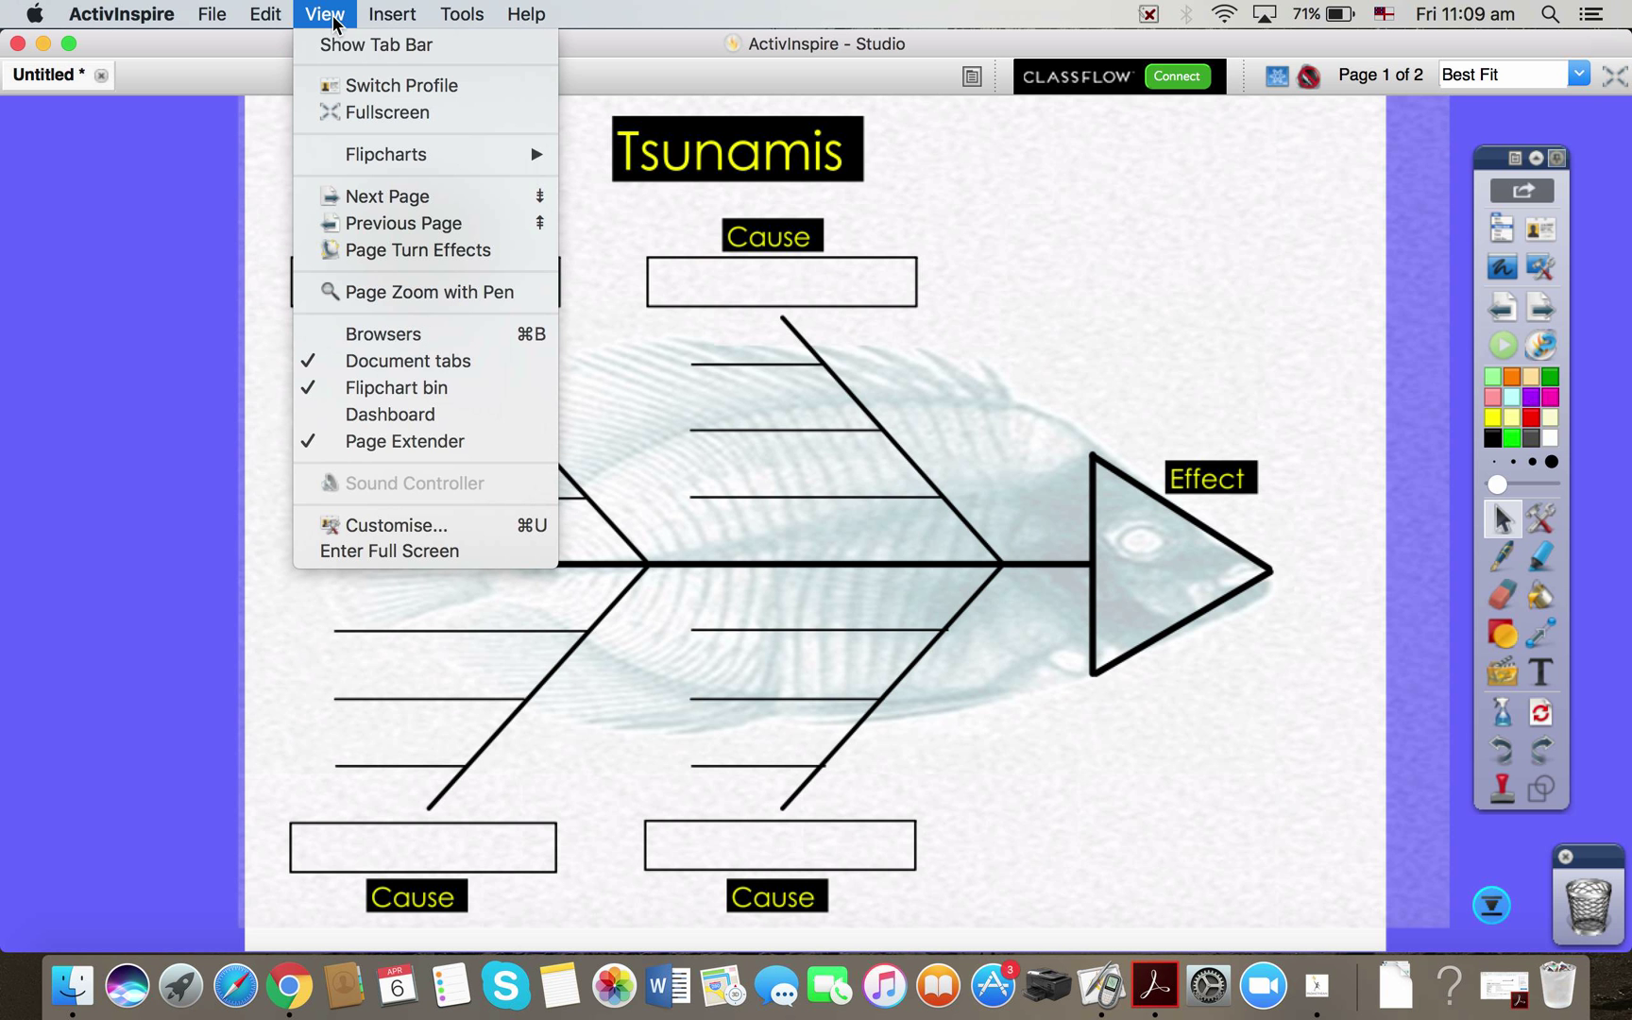
click(545, 337)
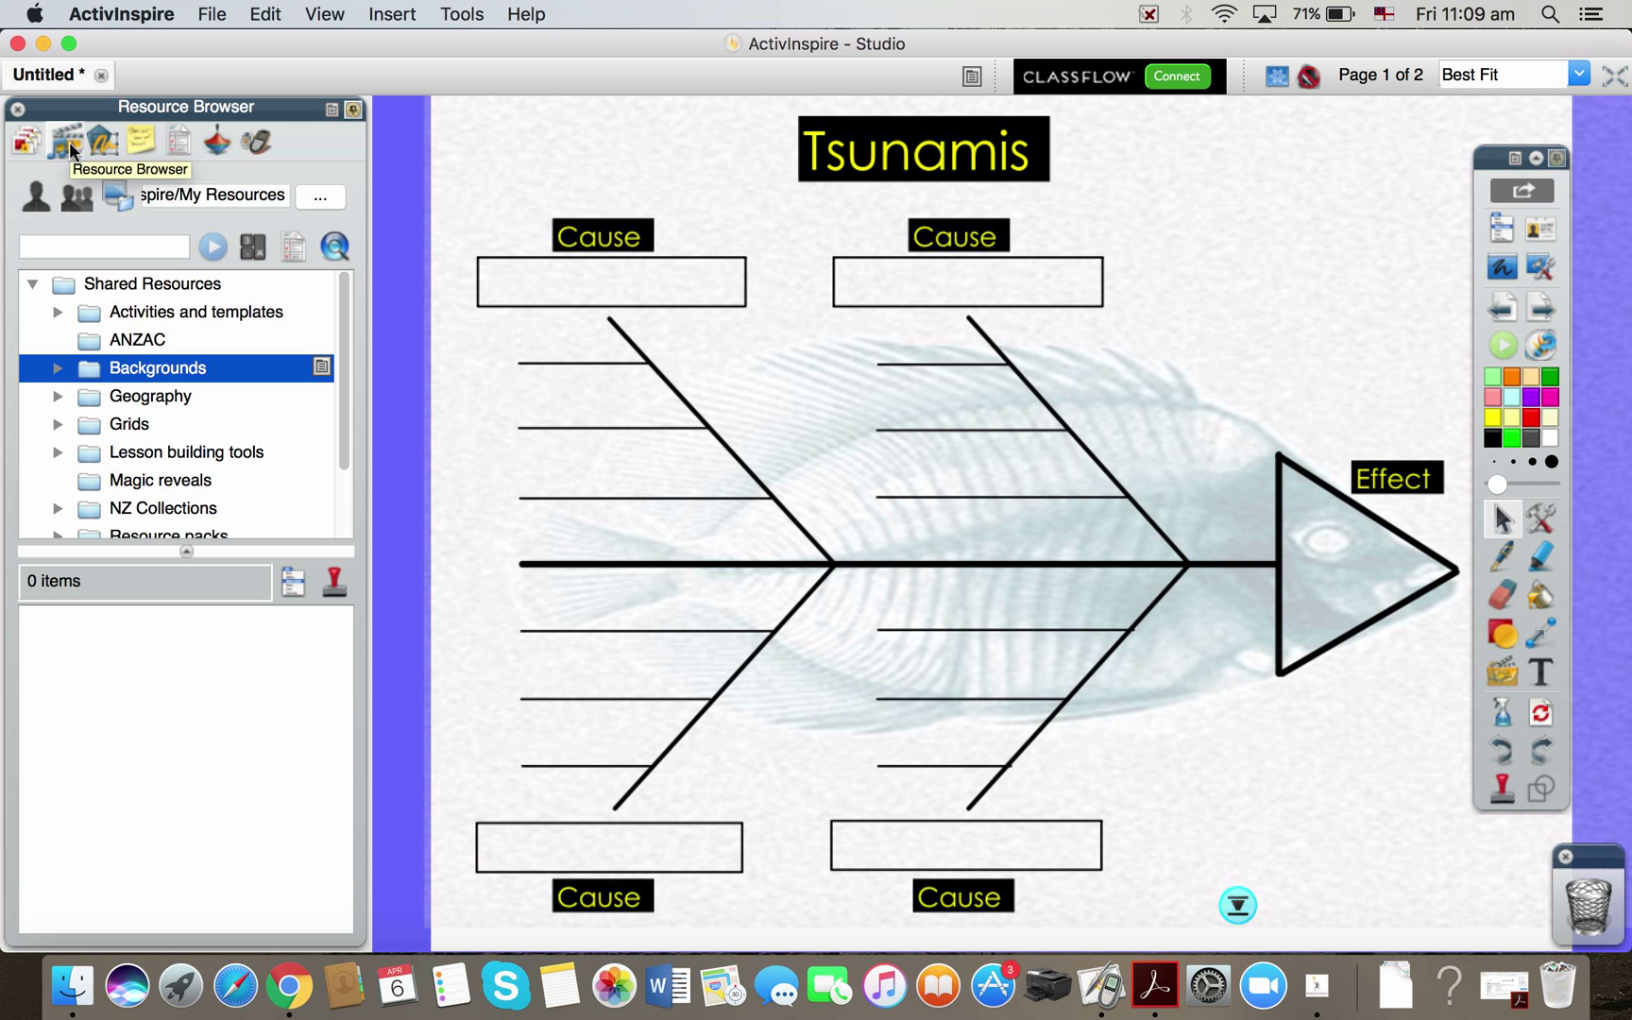
Drag Countdown timer 03 from Shared Resources > Lesson building tools > Gadgets to the page's top right
click(80, 194)
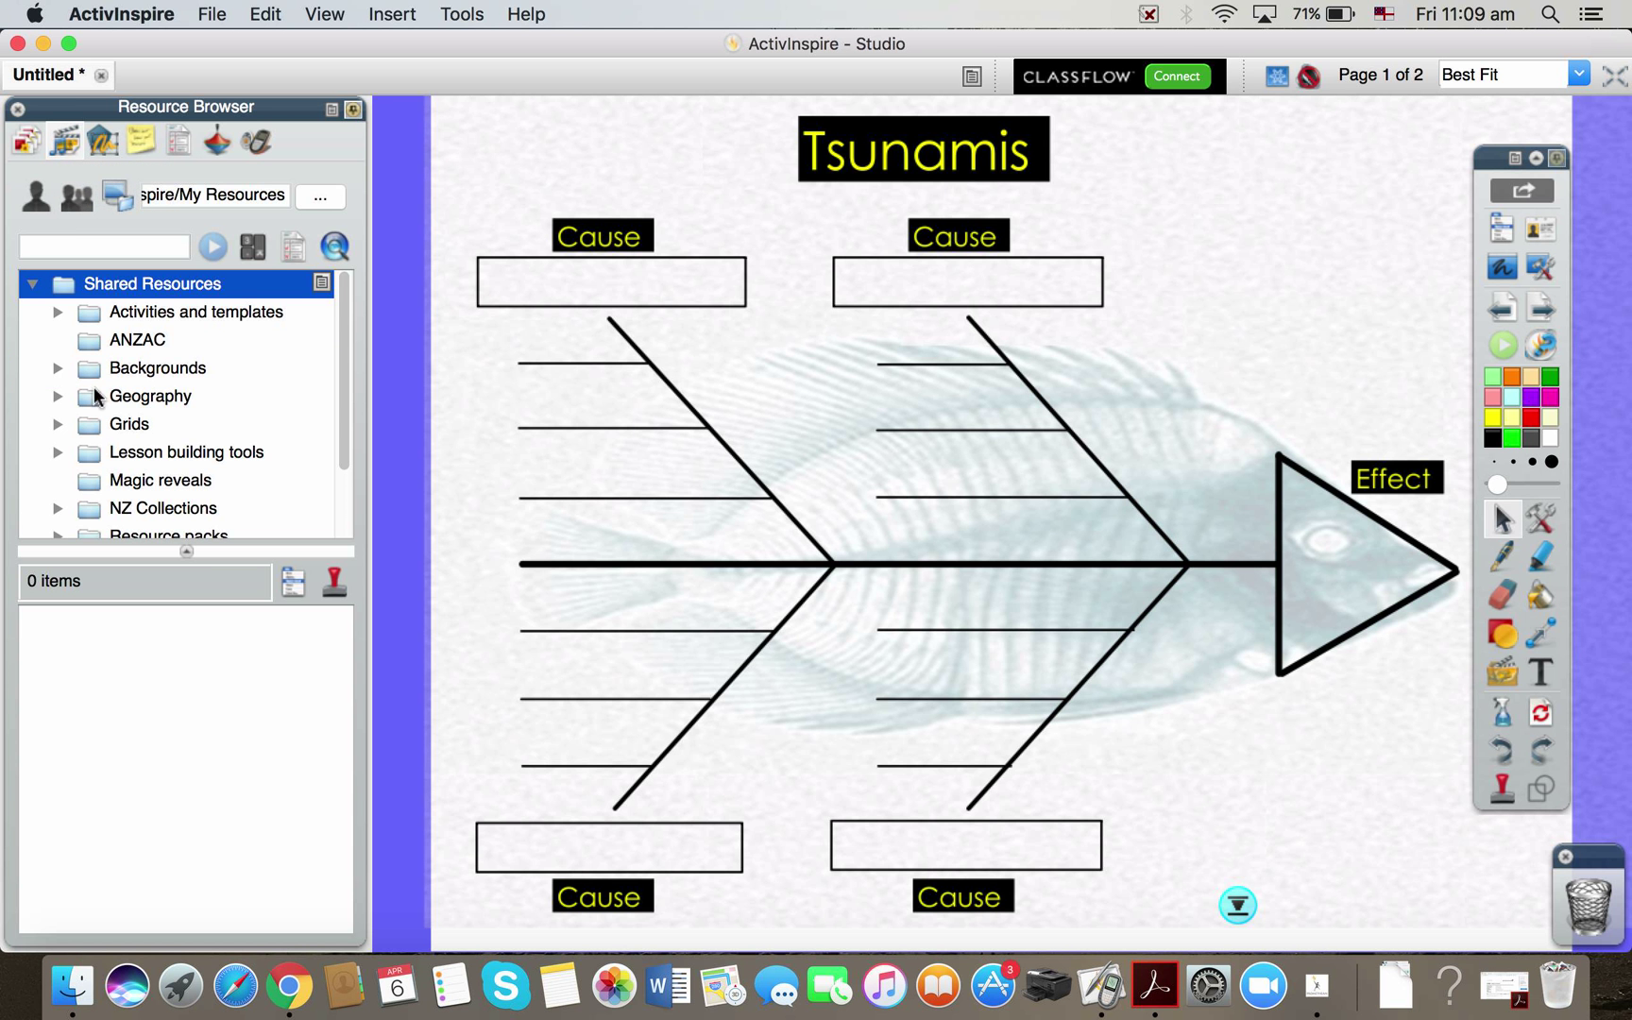
click(58, 453)
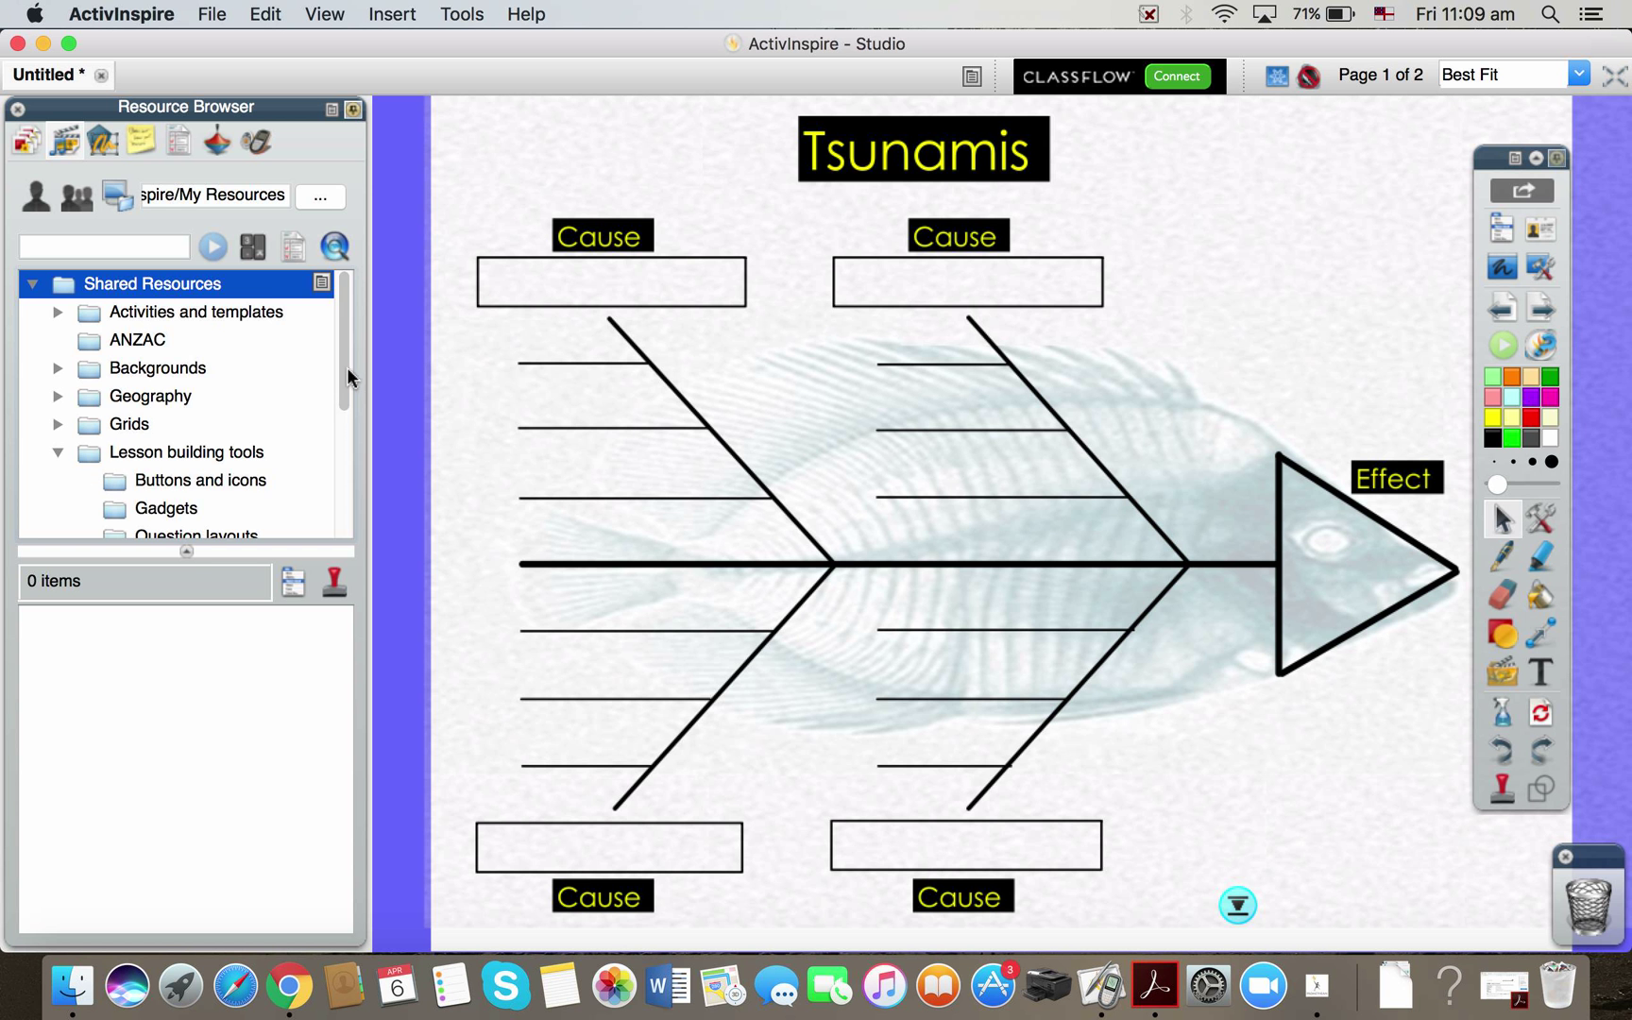
drag(344, 367, 344, 387)
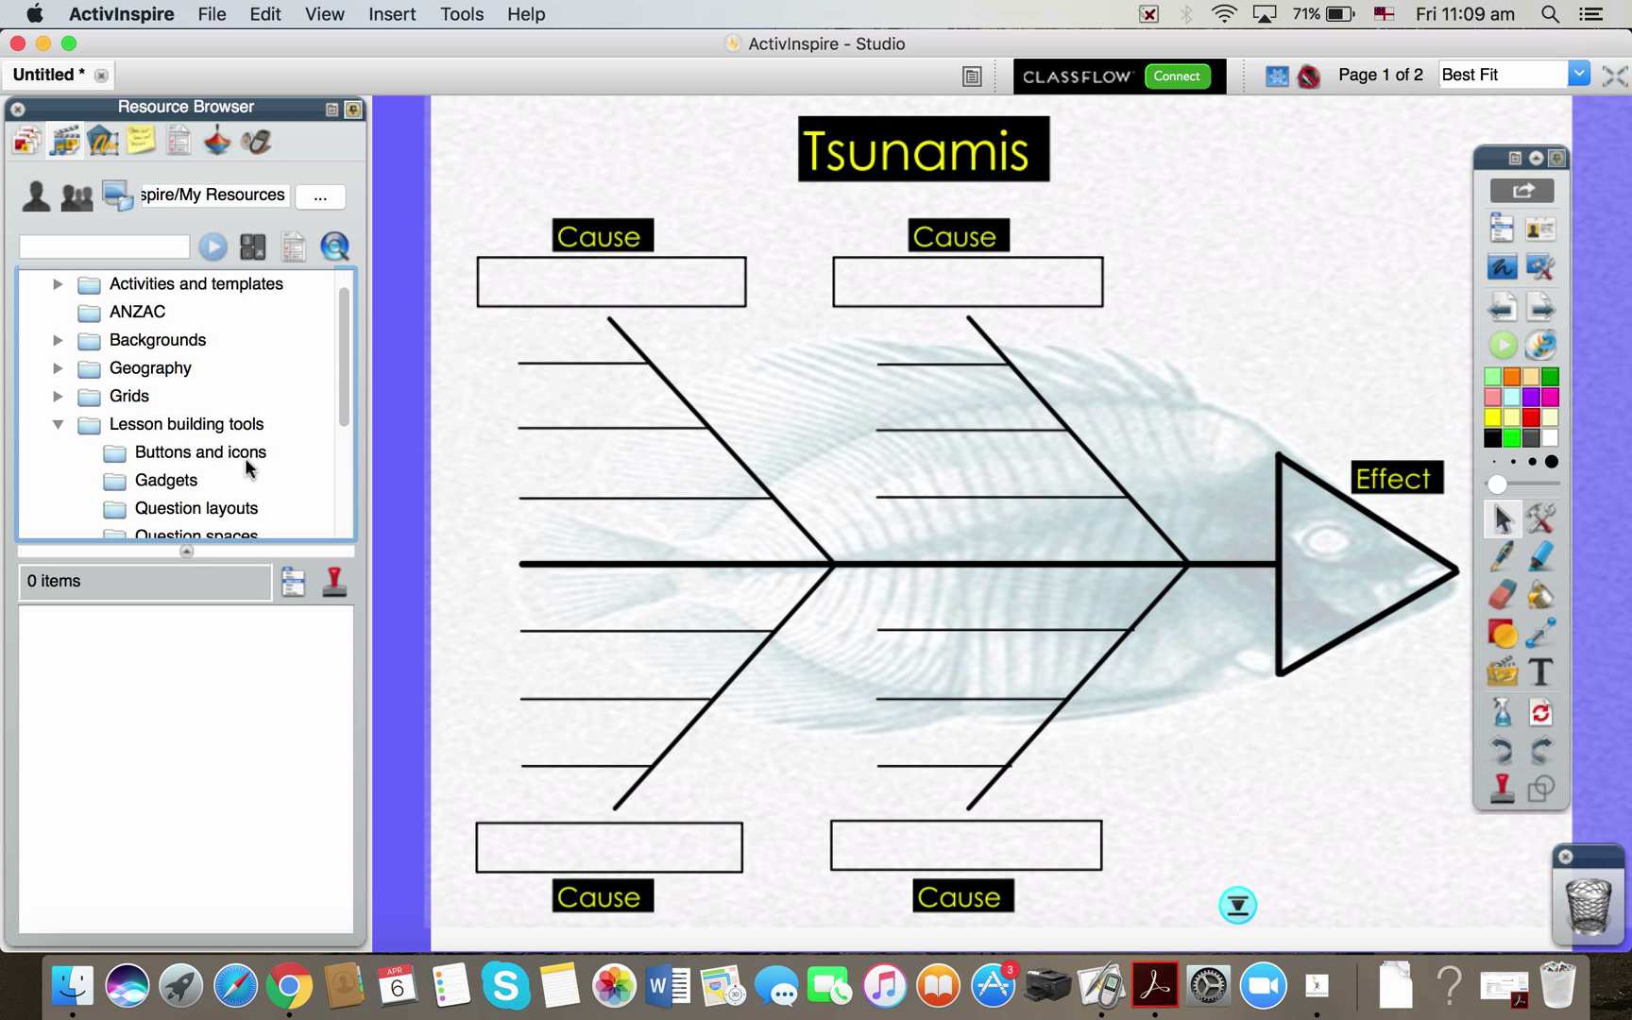
click(176, 479)
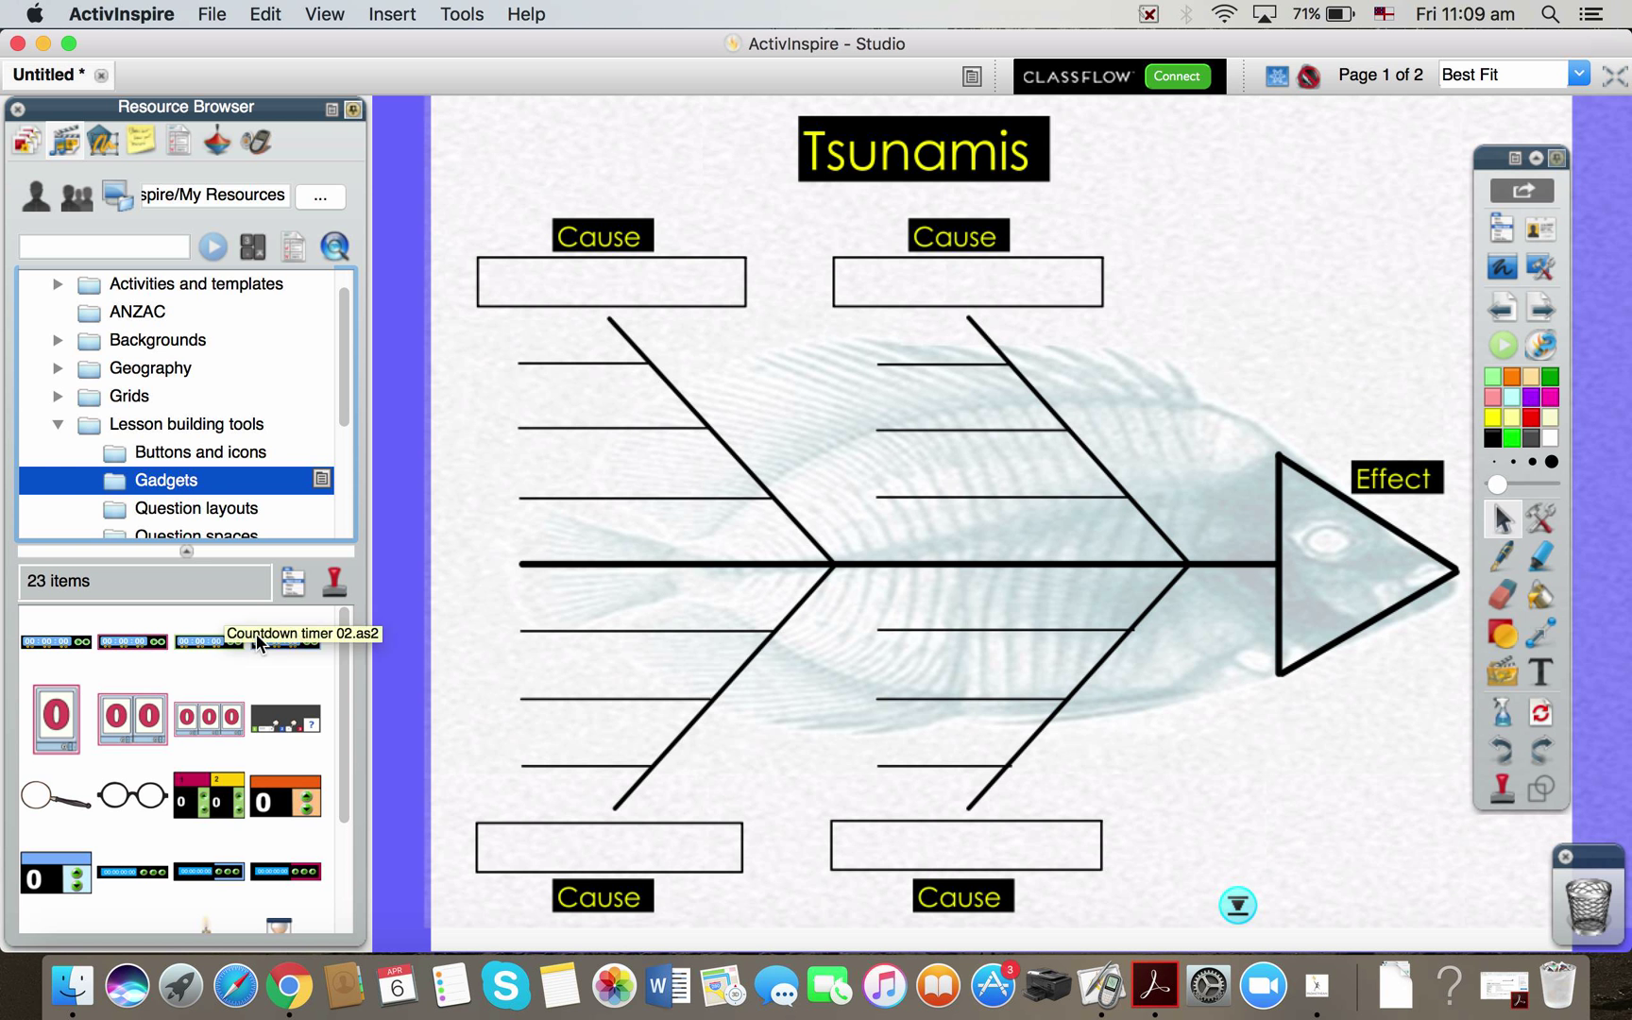
drag(265, 651, 1325, 172)
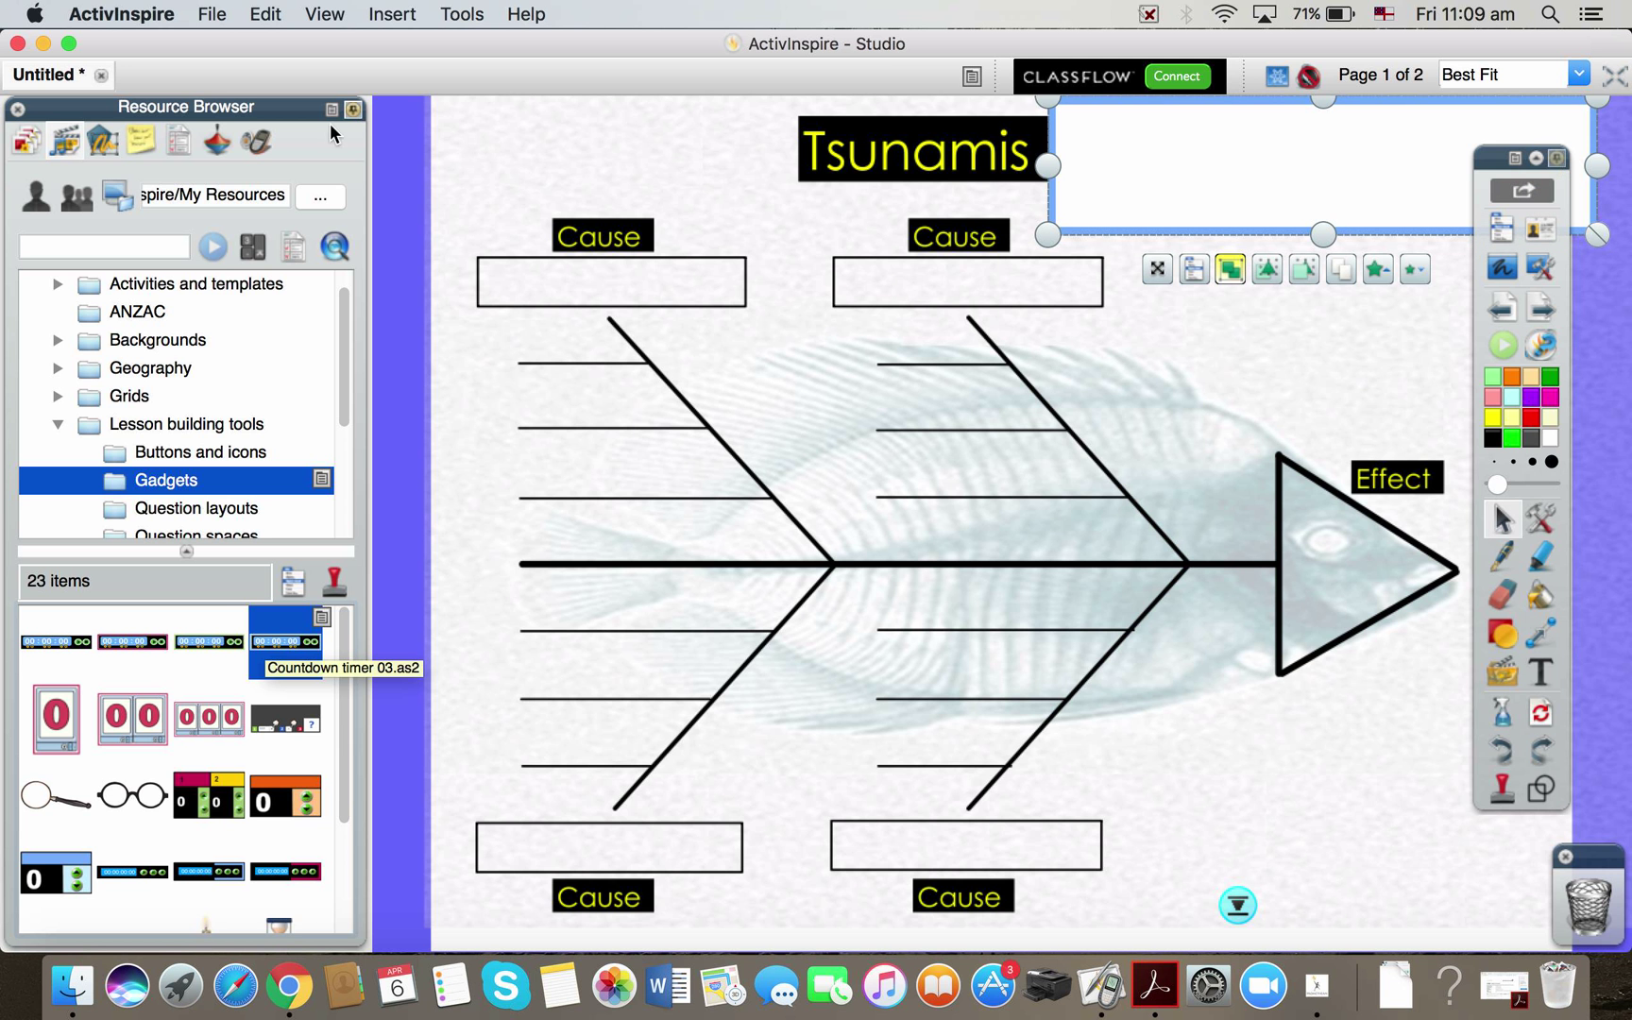
Unpin the Resource Browser and shrink the timer gadget beside the Tsunamis title
click(354, 111)
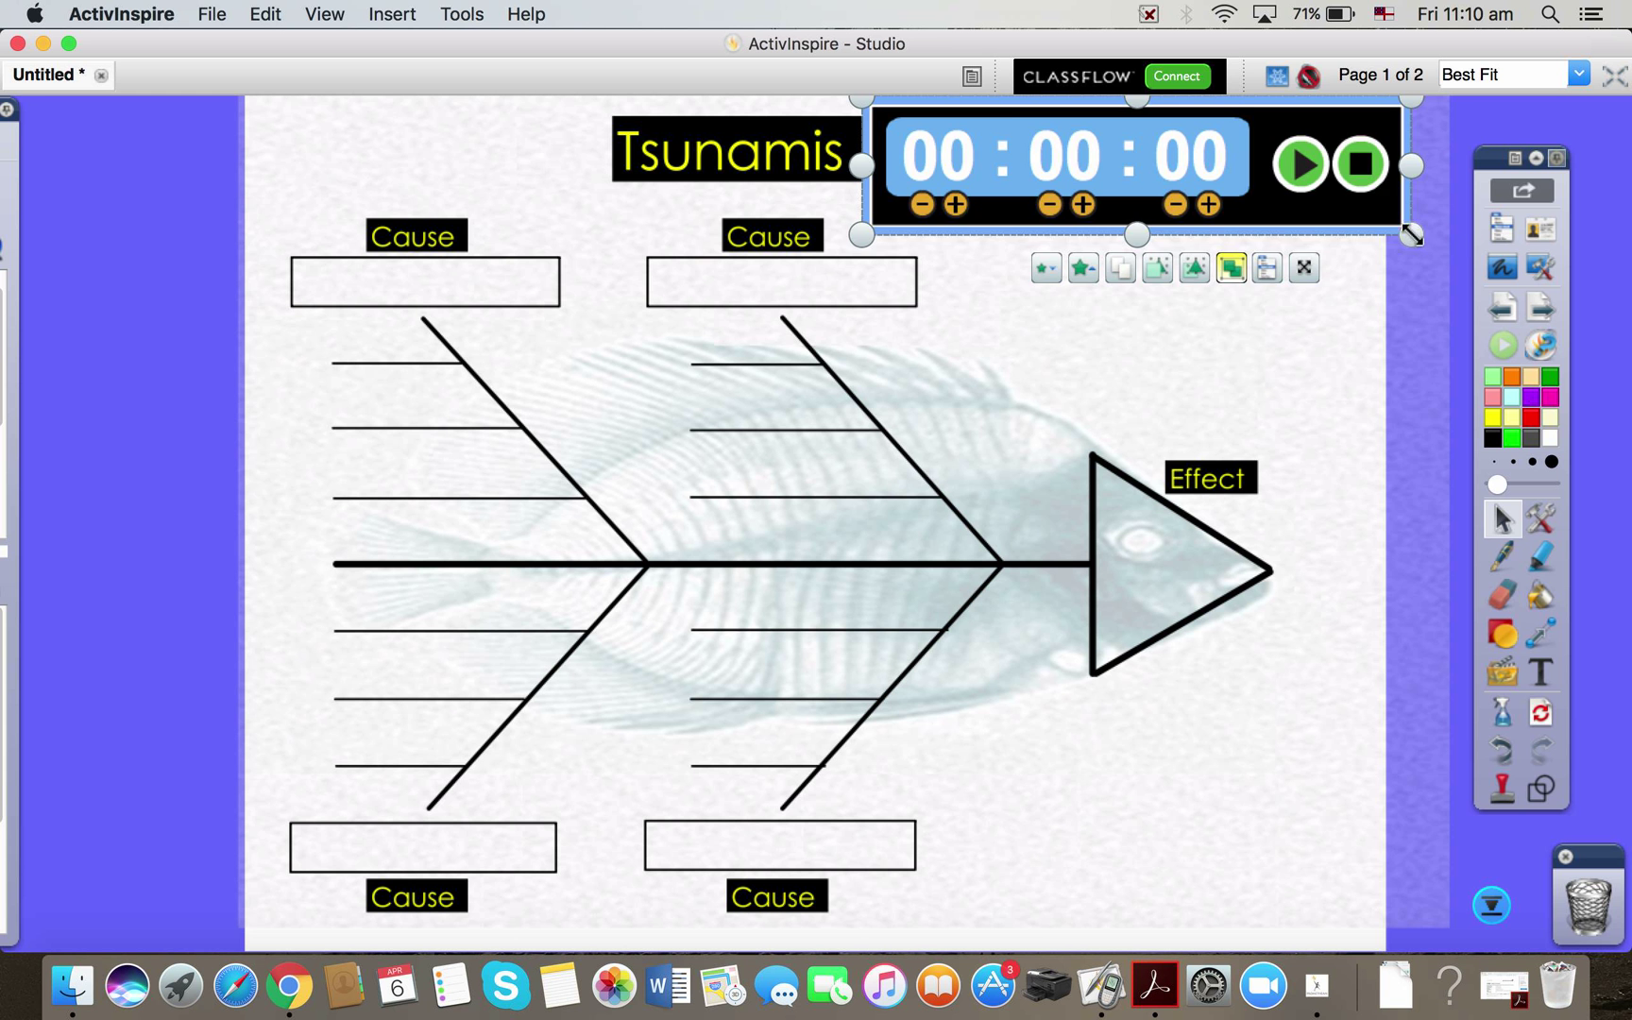
drag(1410, 234, 1317, 262)
click(1326, 374)
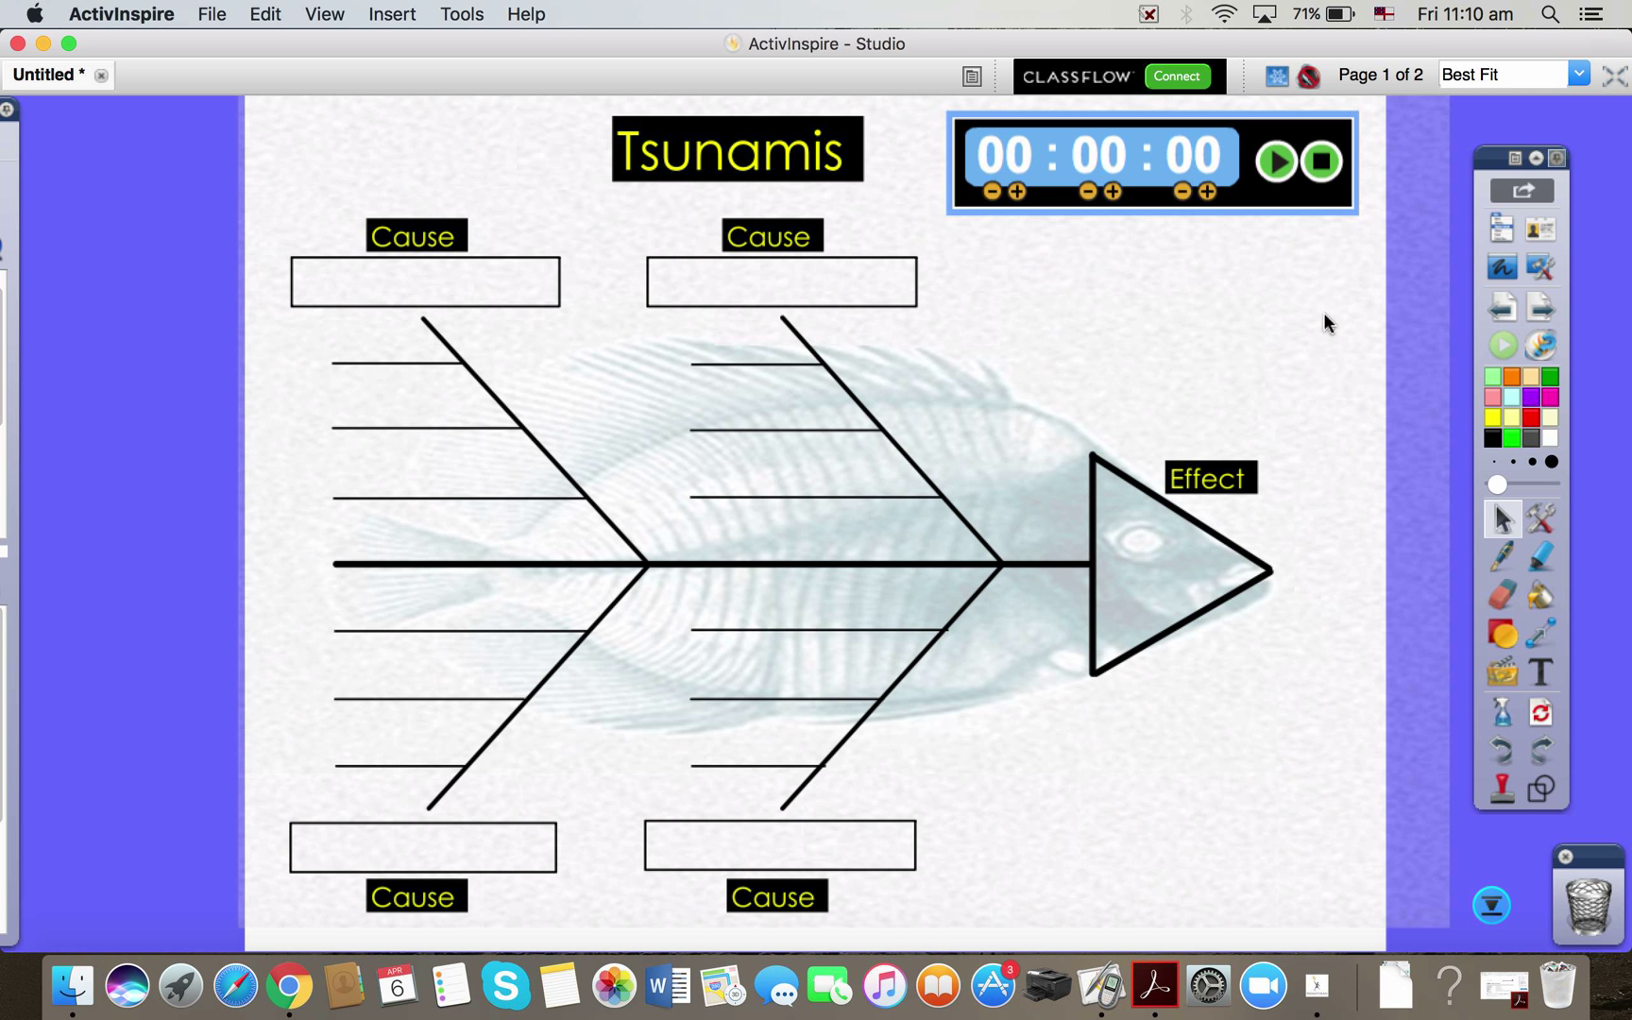
Raise the timer to 04 minutes and start the countdown
click(1114, 192)
click(1113, 192)
click(1112, 192)
click(1112, 192)
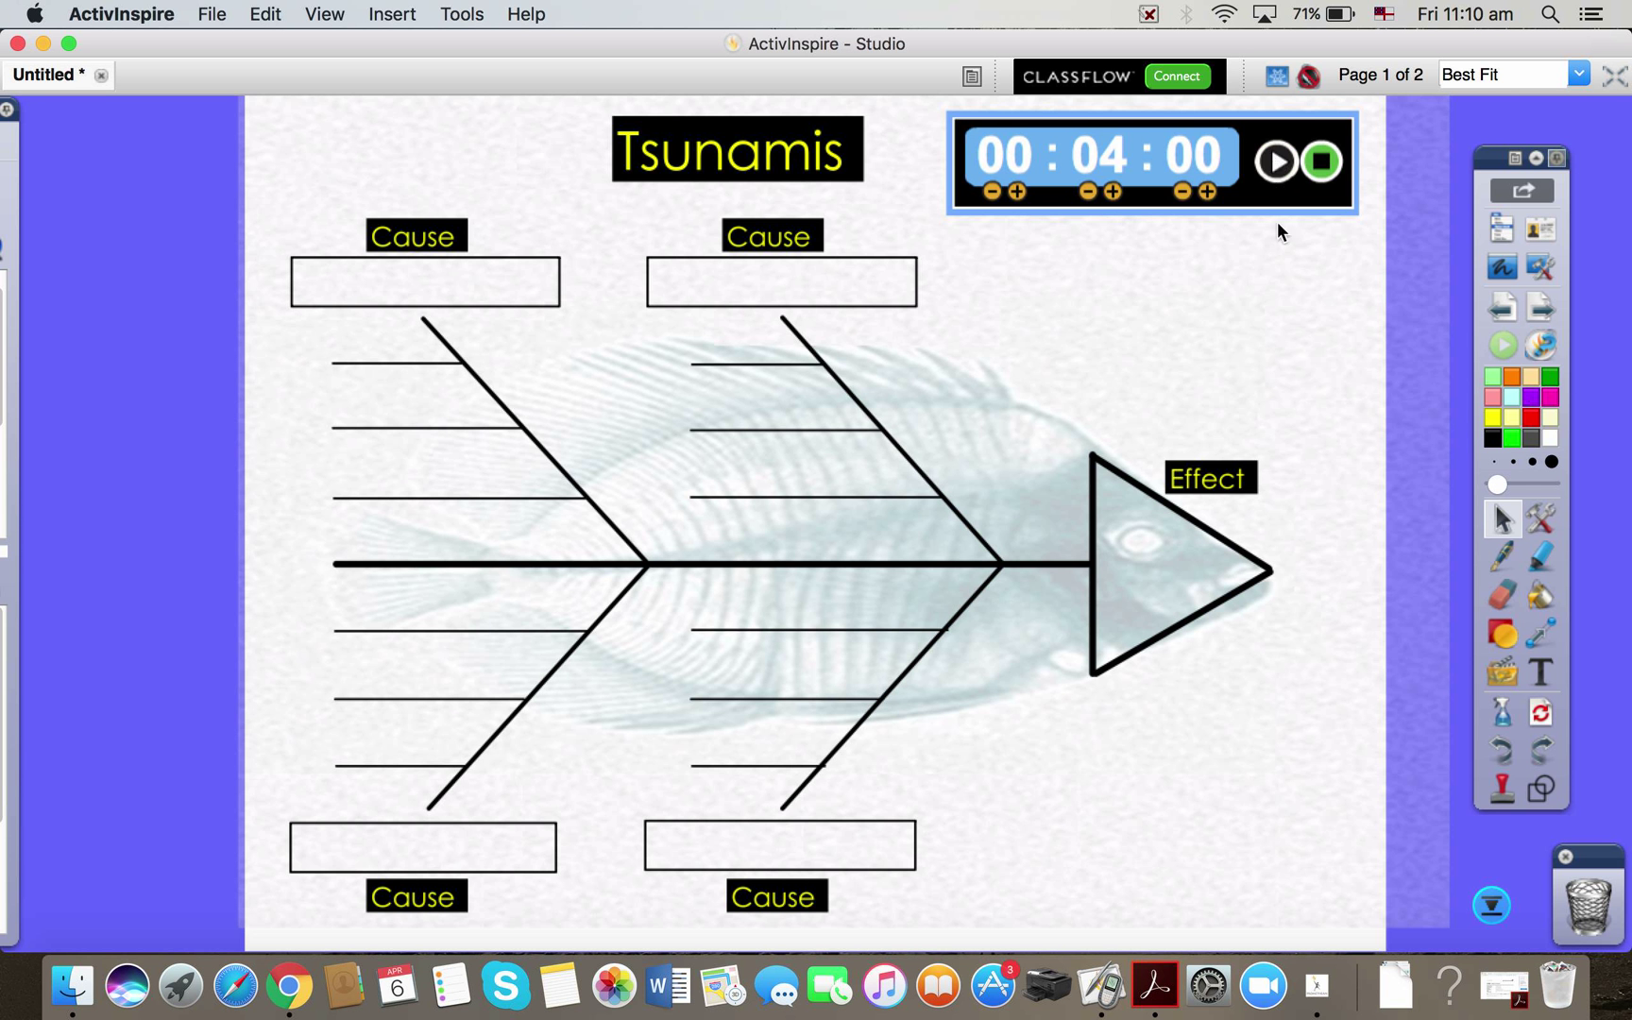
click(1279, 166)
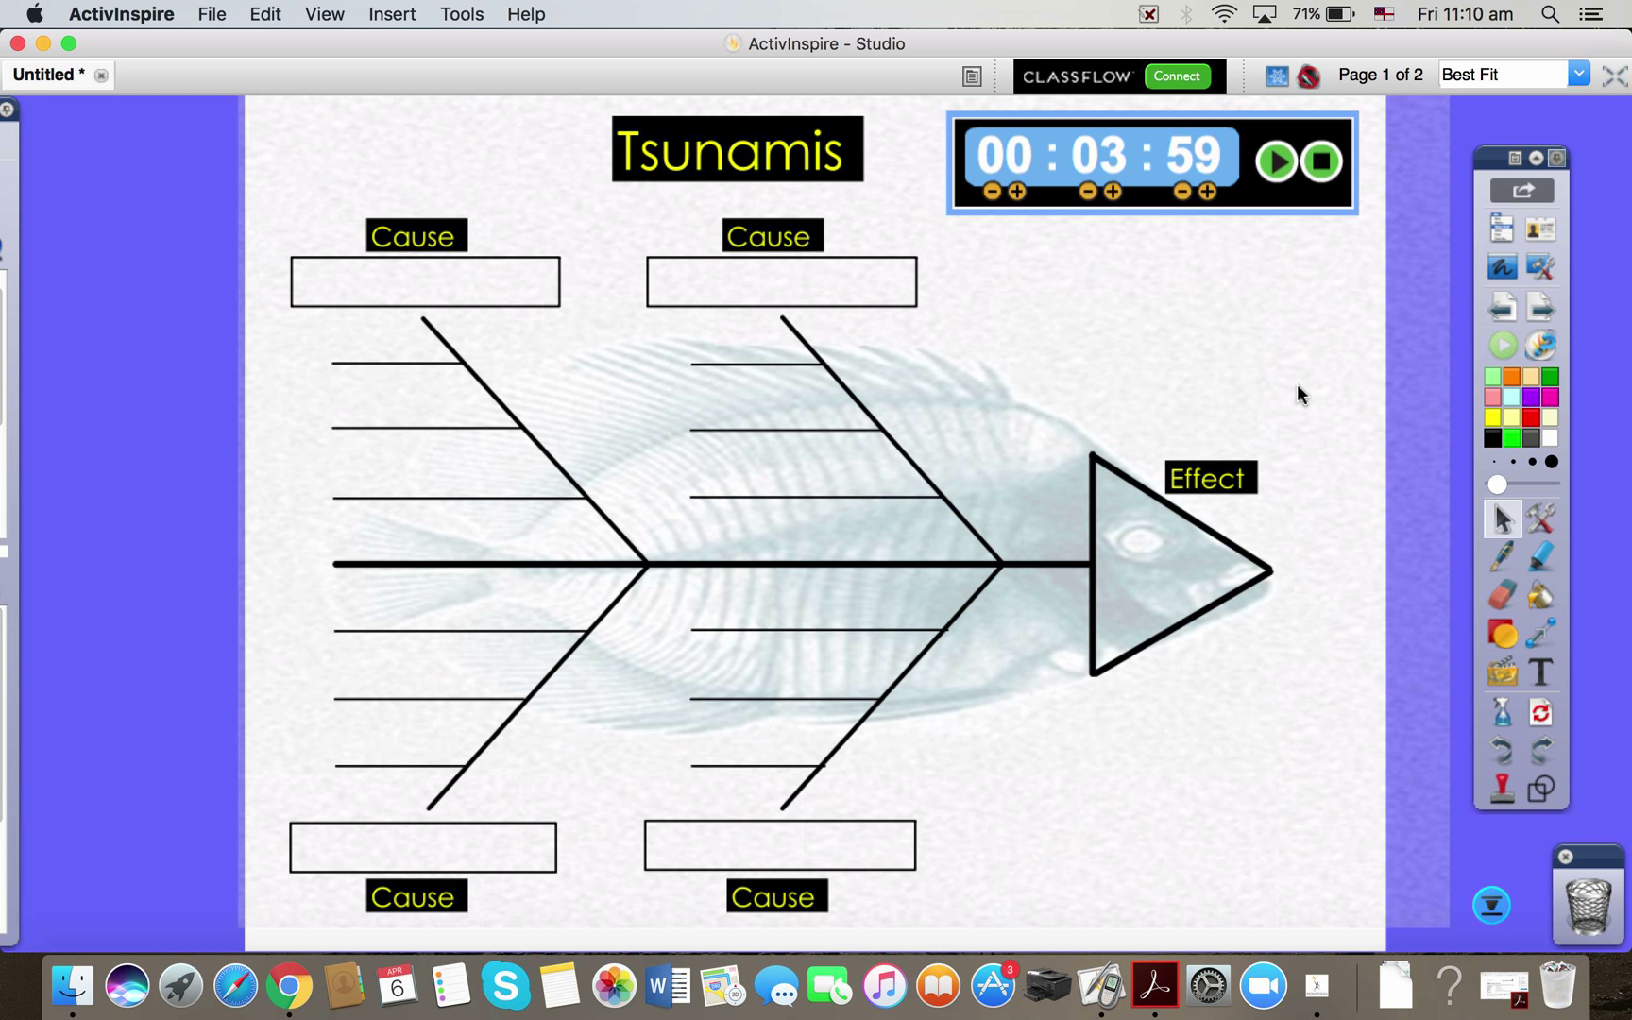
click(5, 614)
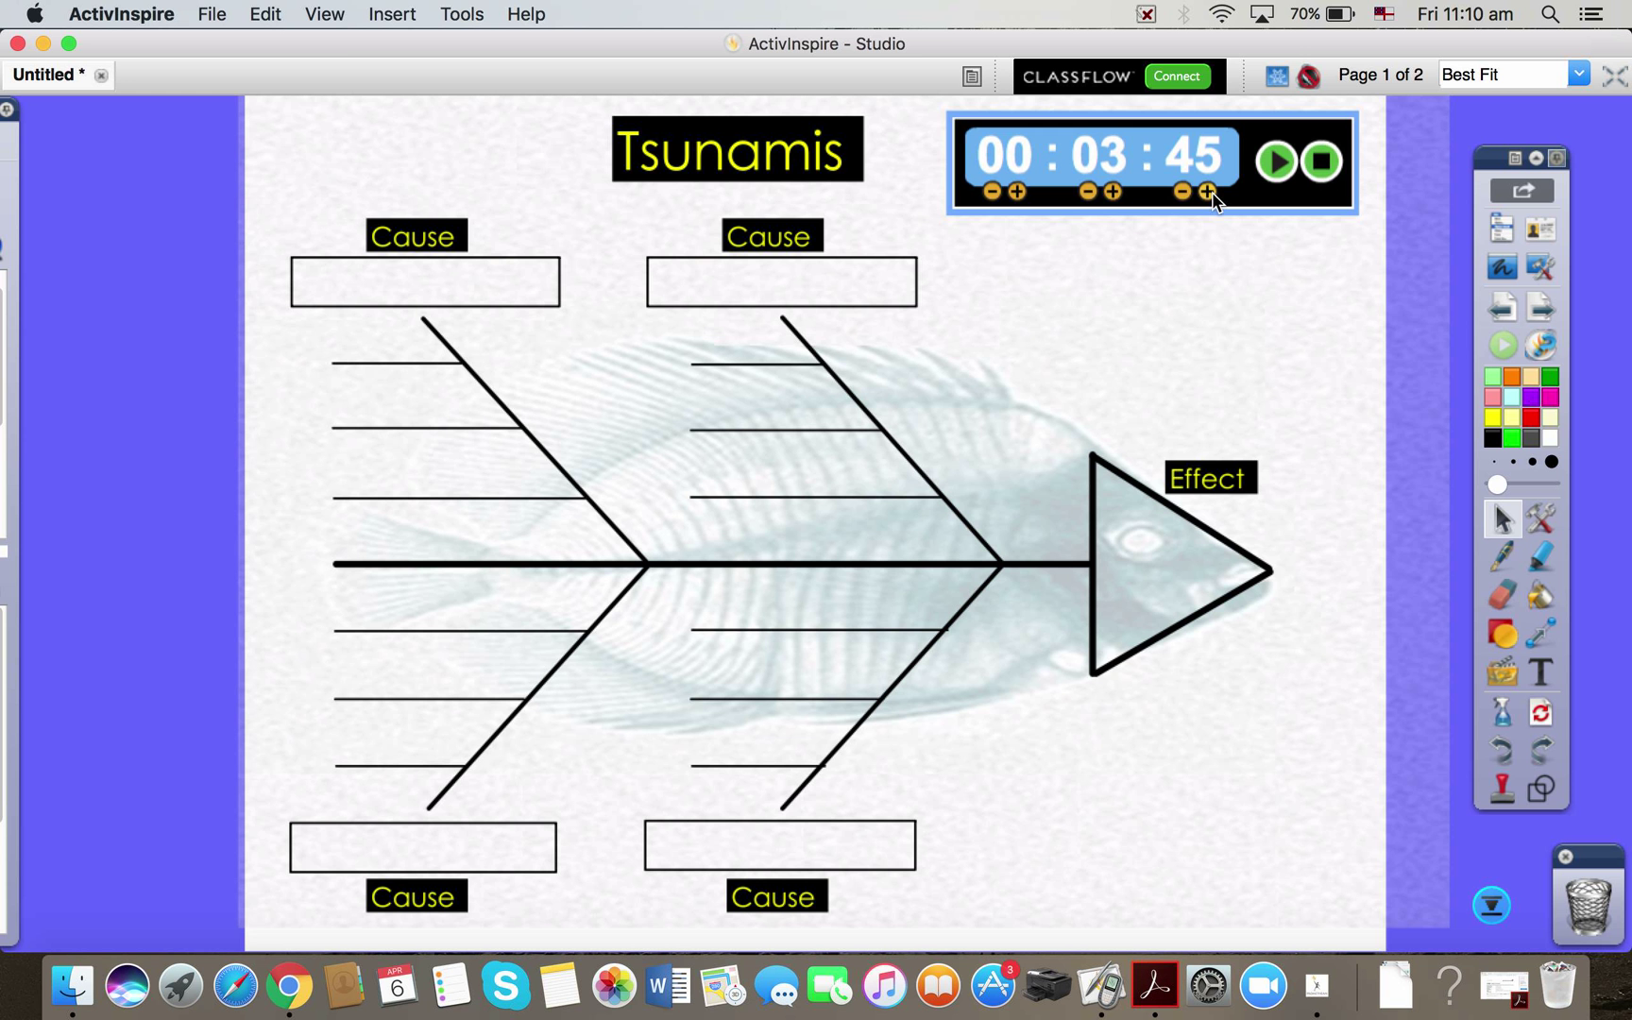
Save the flipchart as Untitled, view page 2, then return to the Tsunamis page
key(super+s)
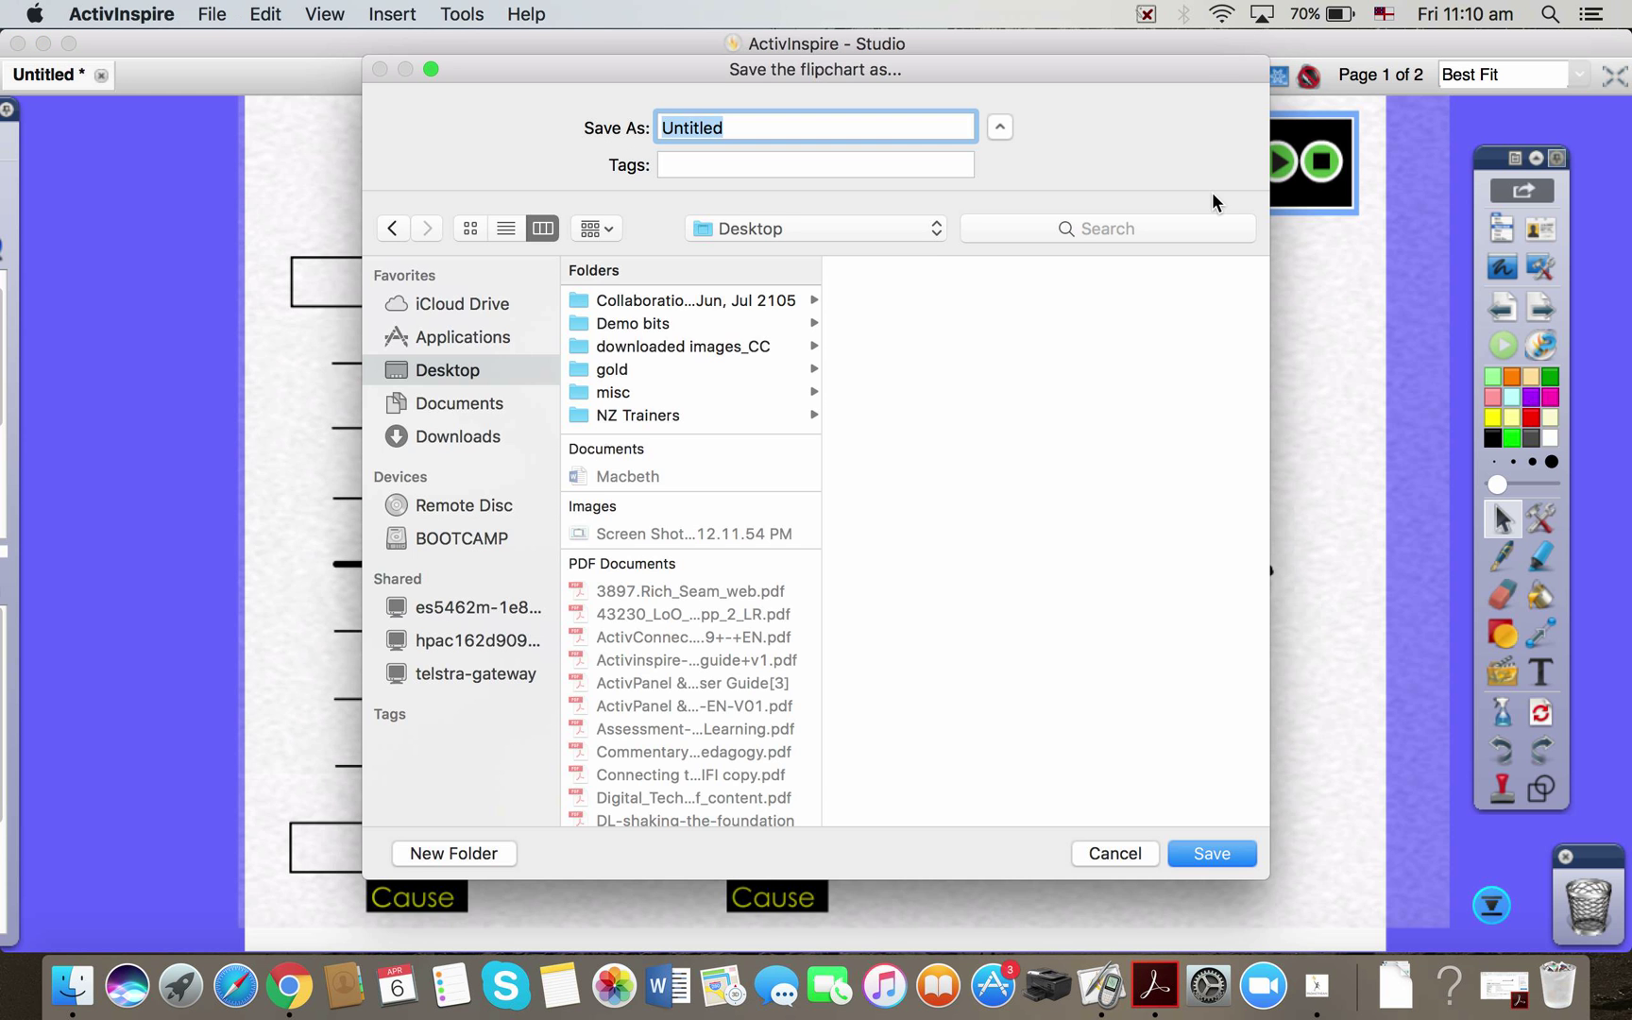
click(1190, 861)
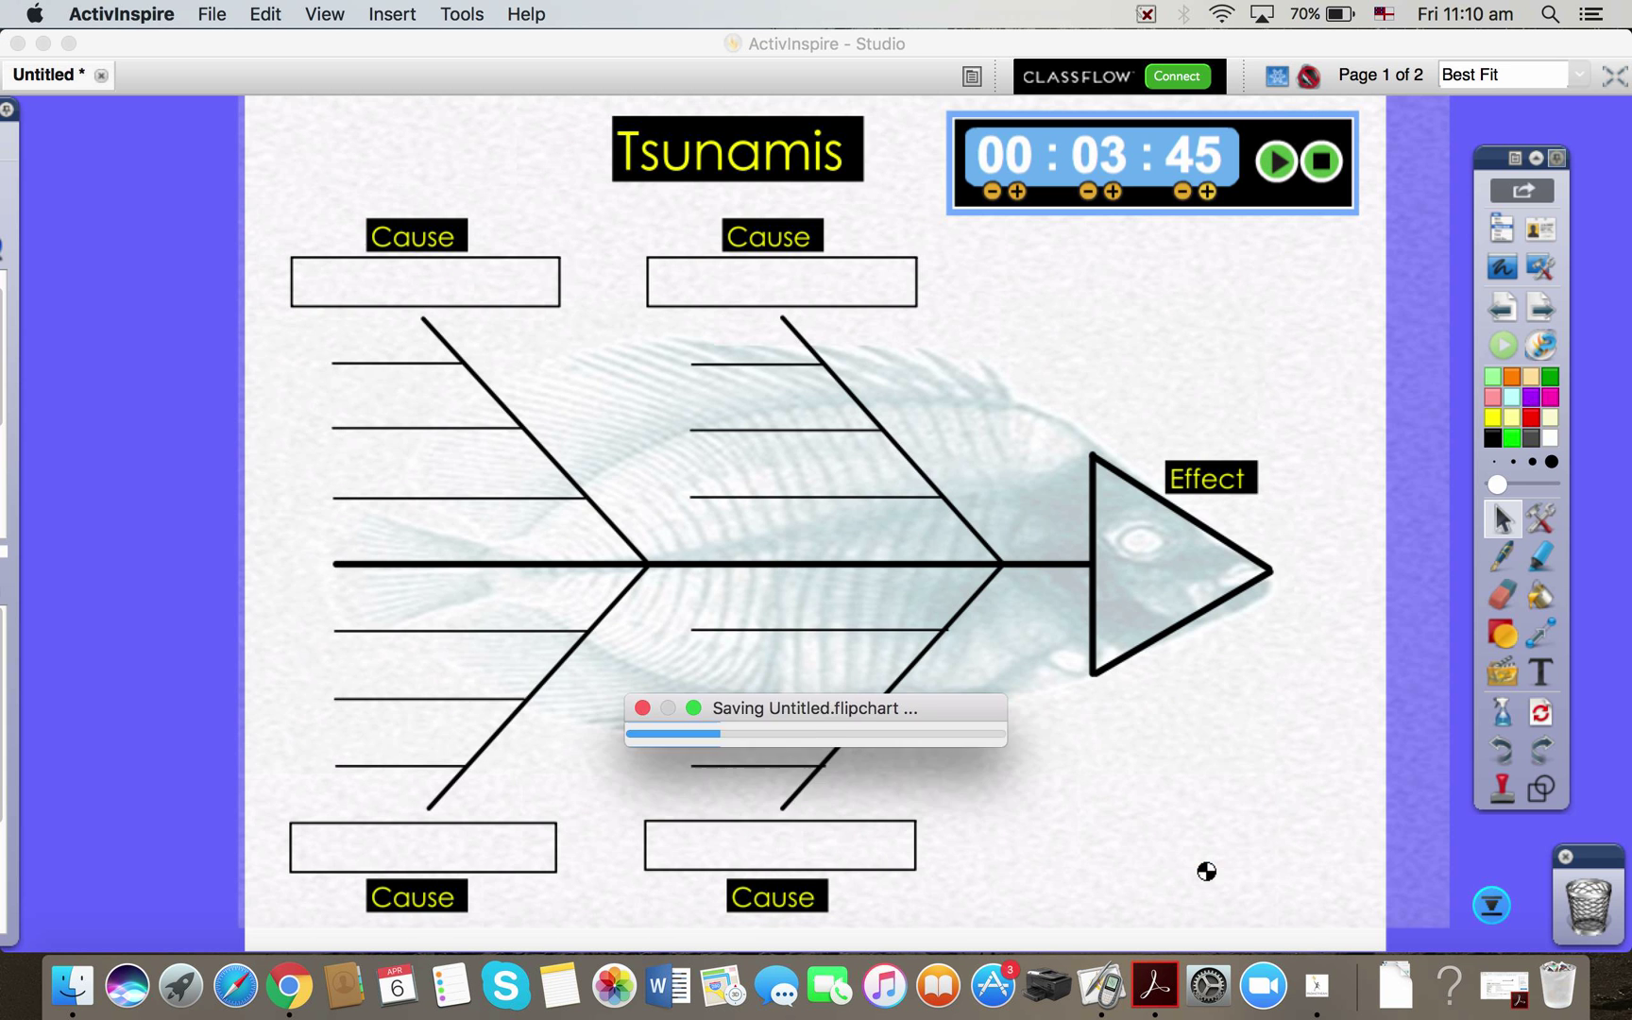
click(1538, 306)
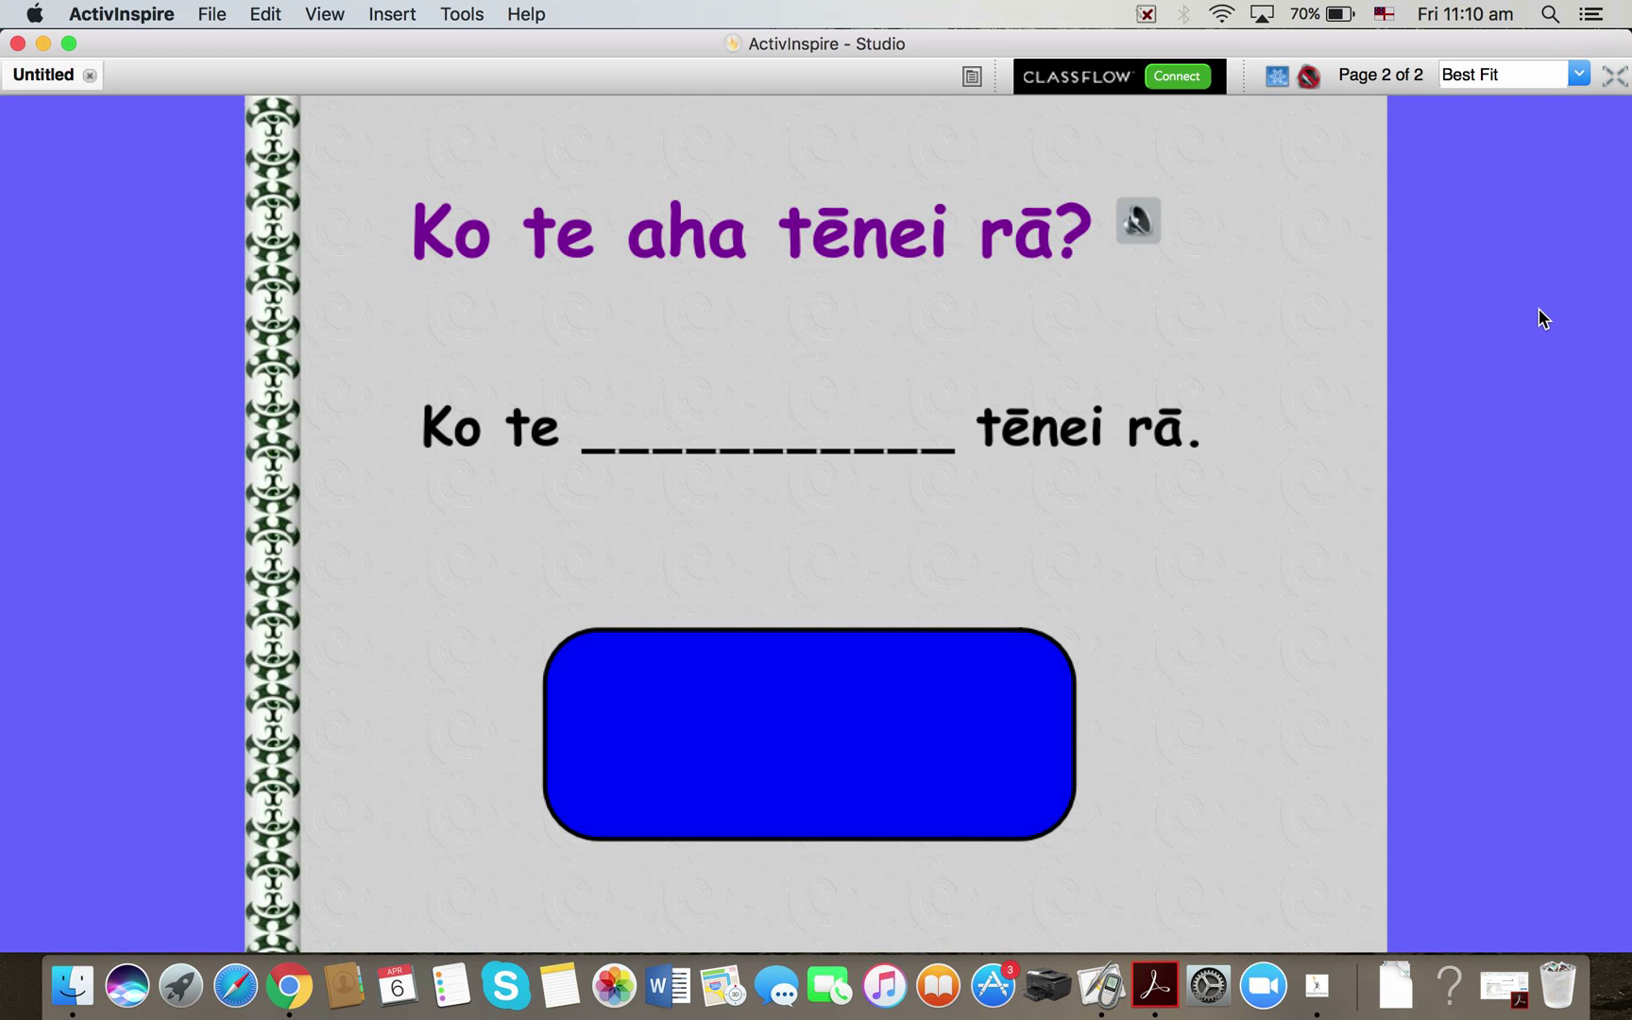
click(1501, 312)
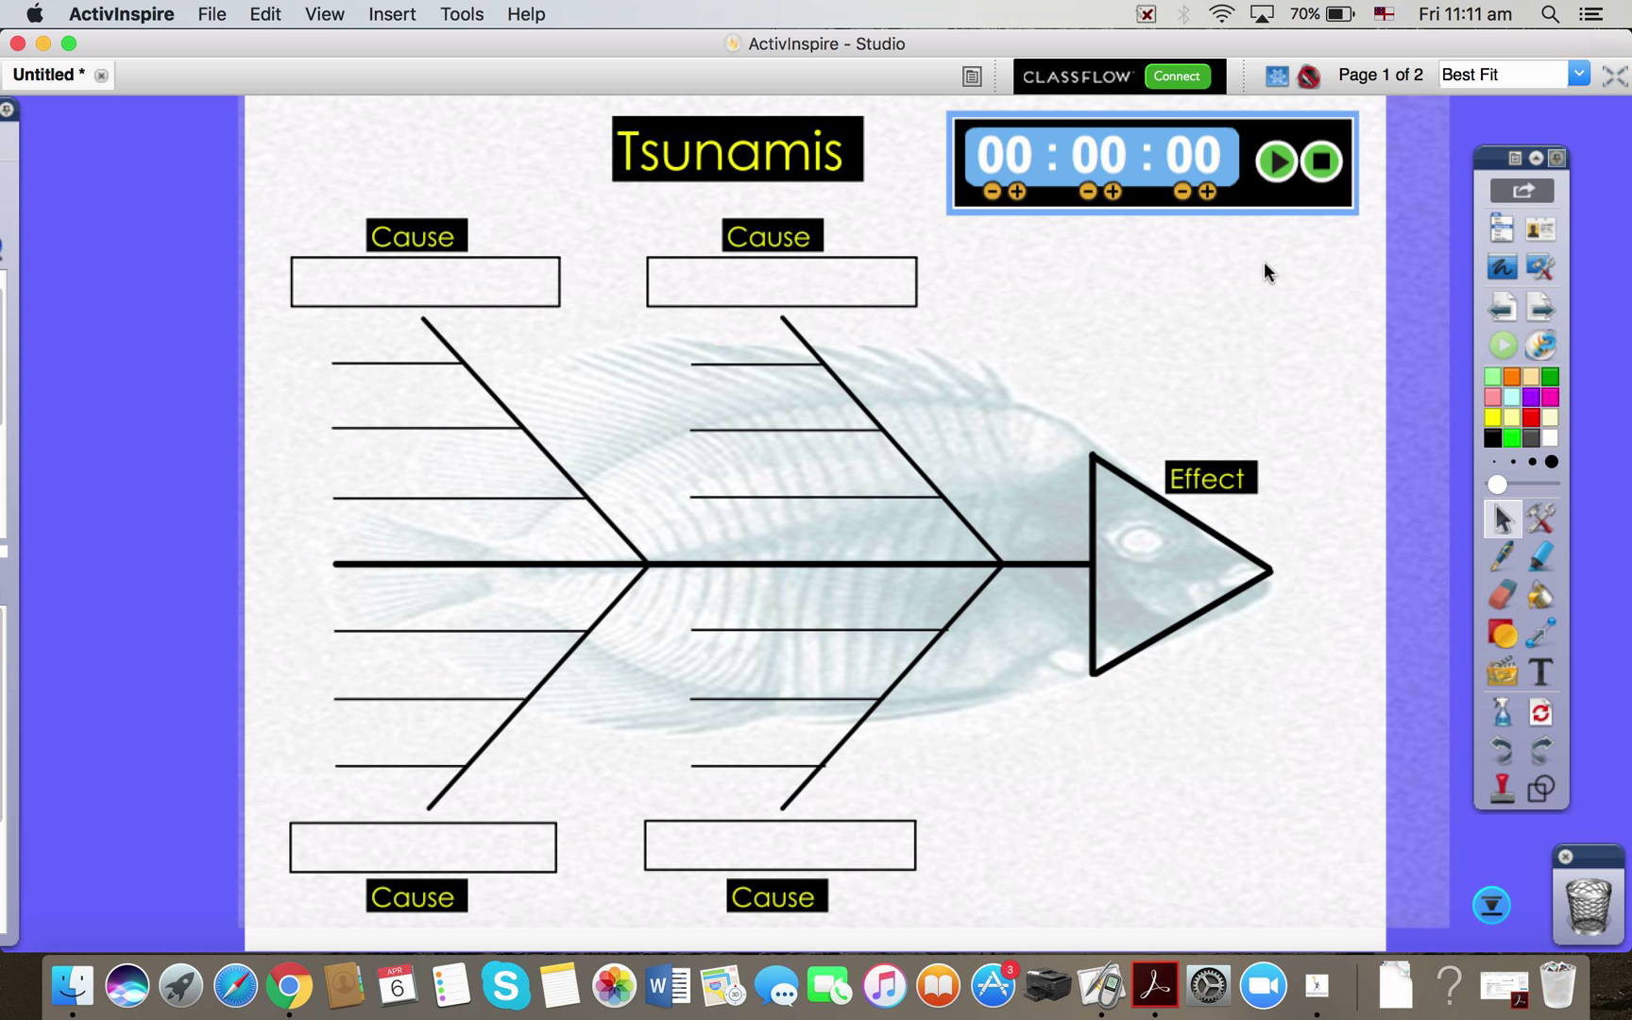
Reveal the Clock entry under Tools > More Tools
click(1363, 200)
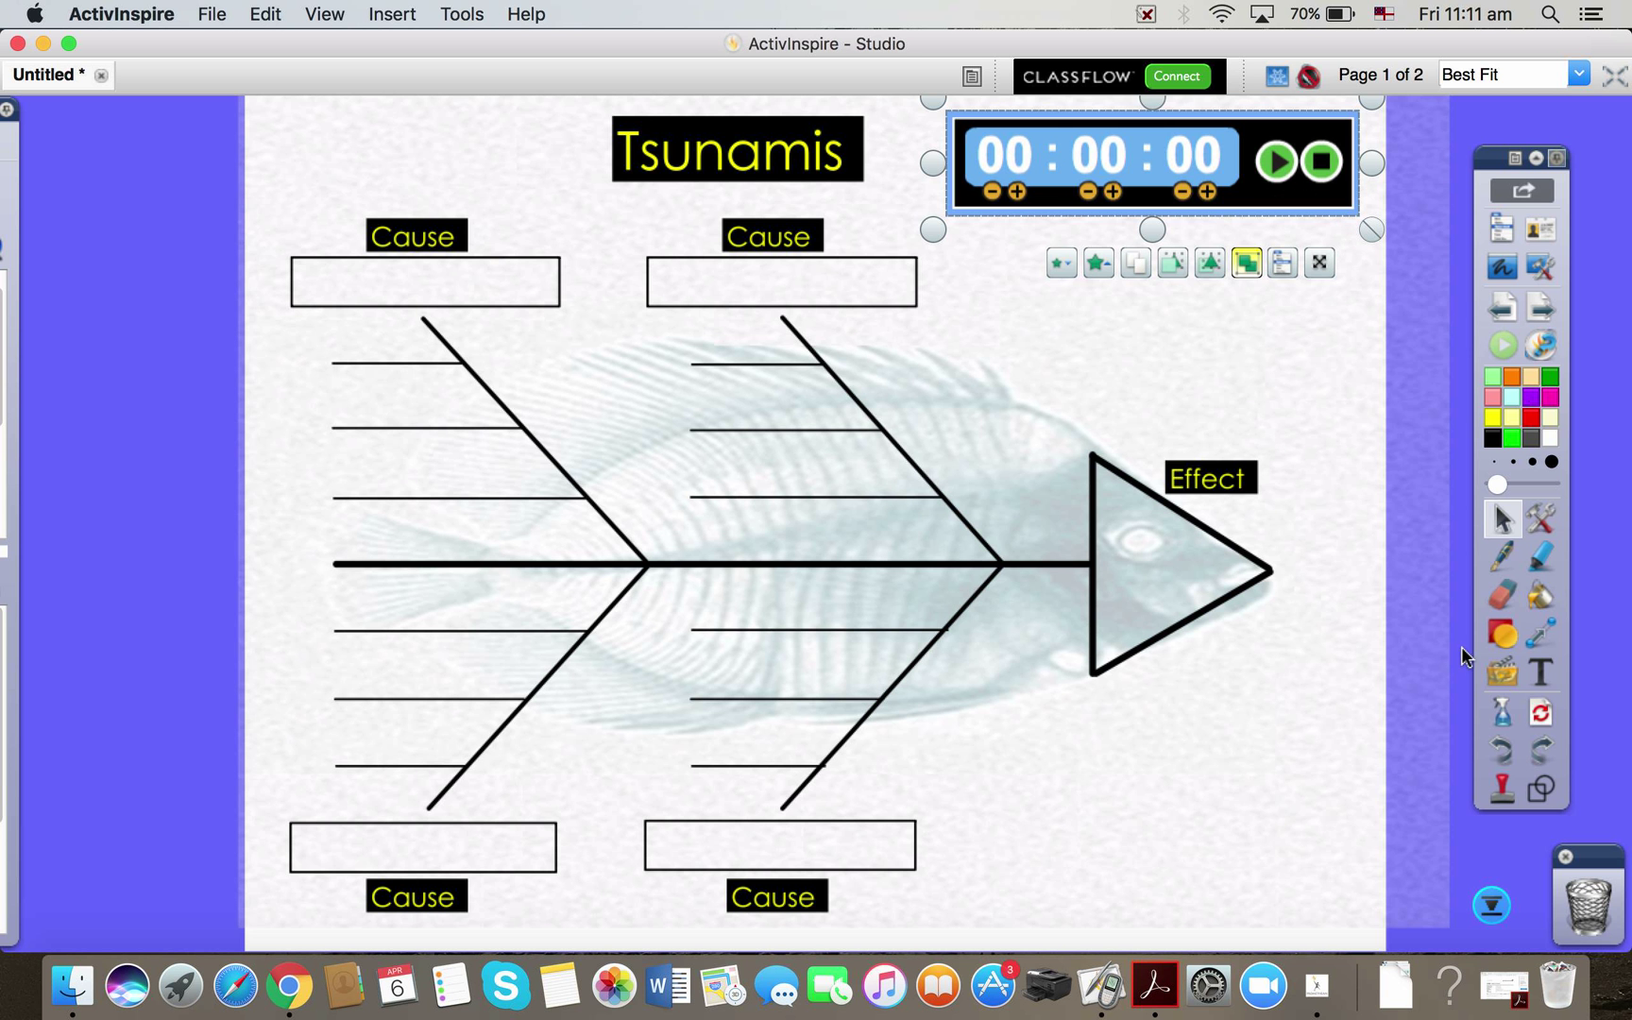
click(1590, 908)
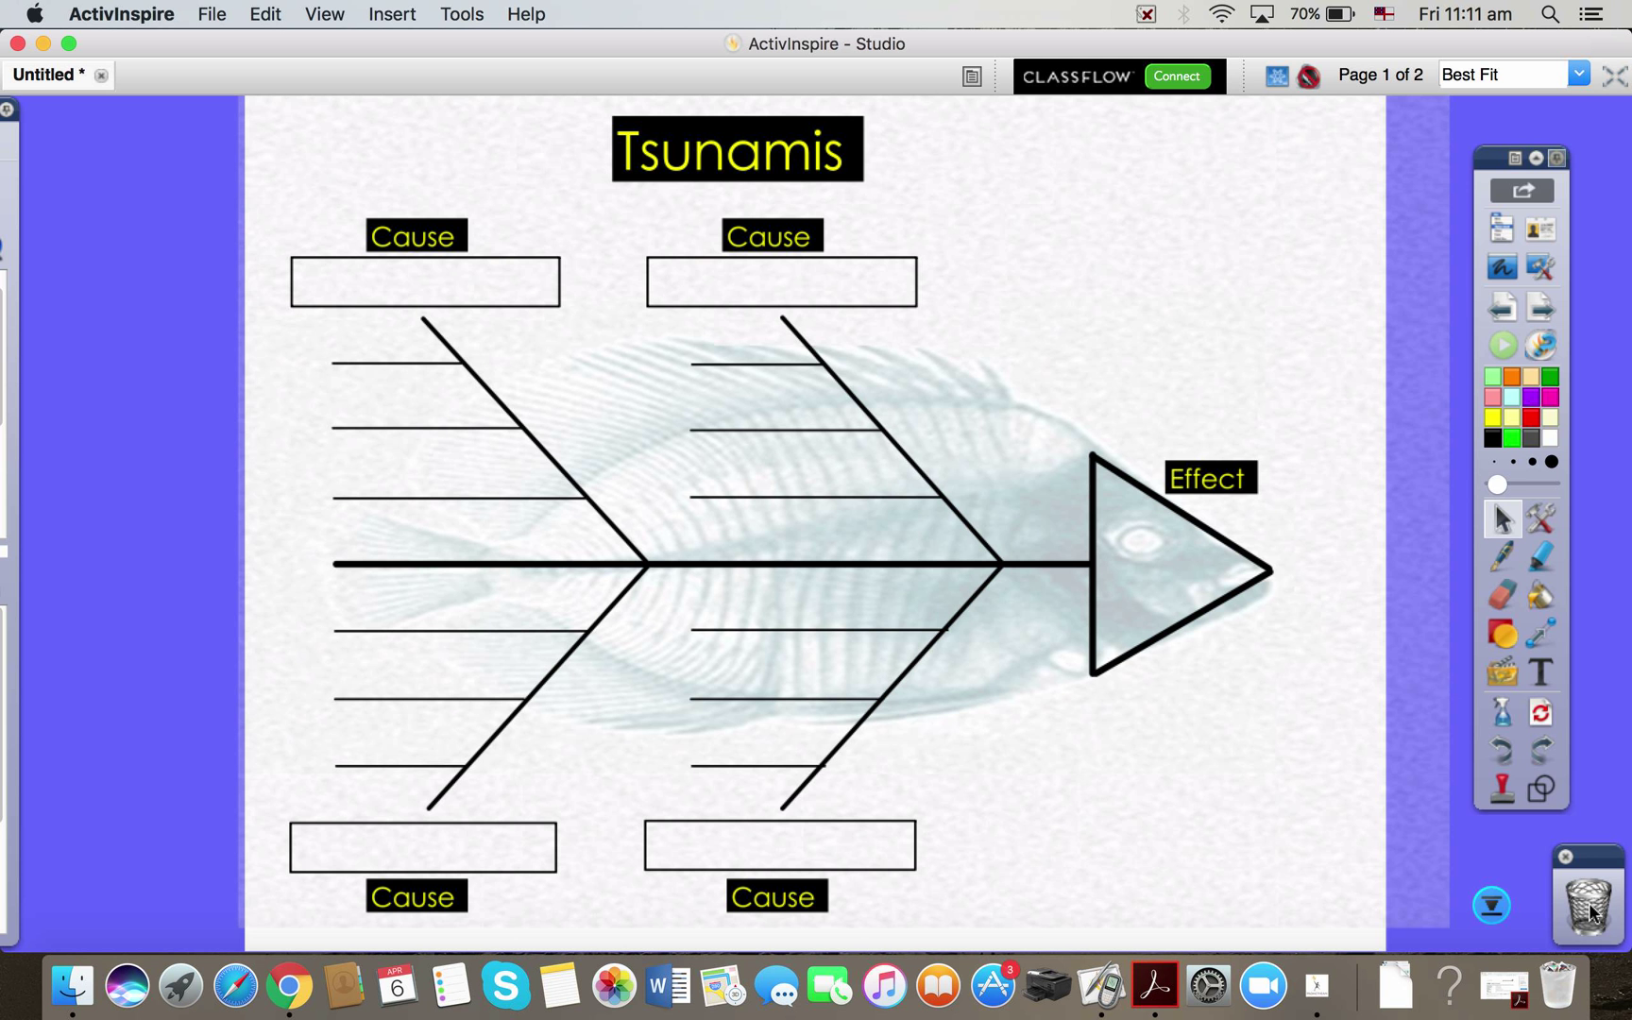
click(1548, 523)
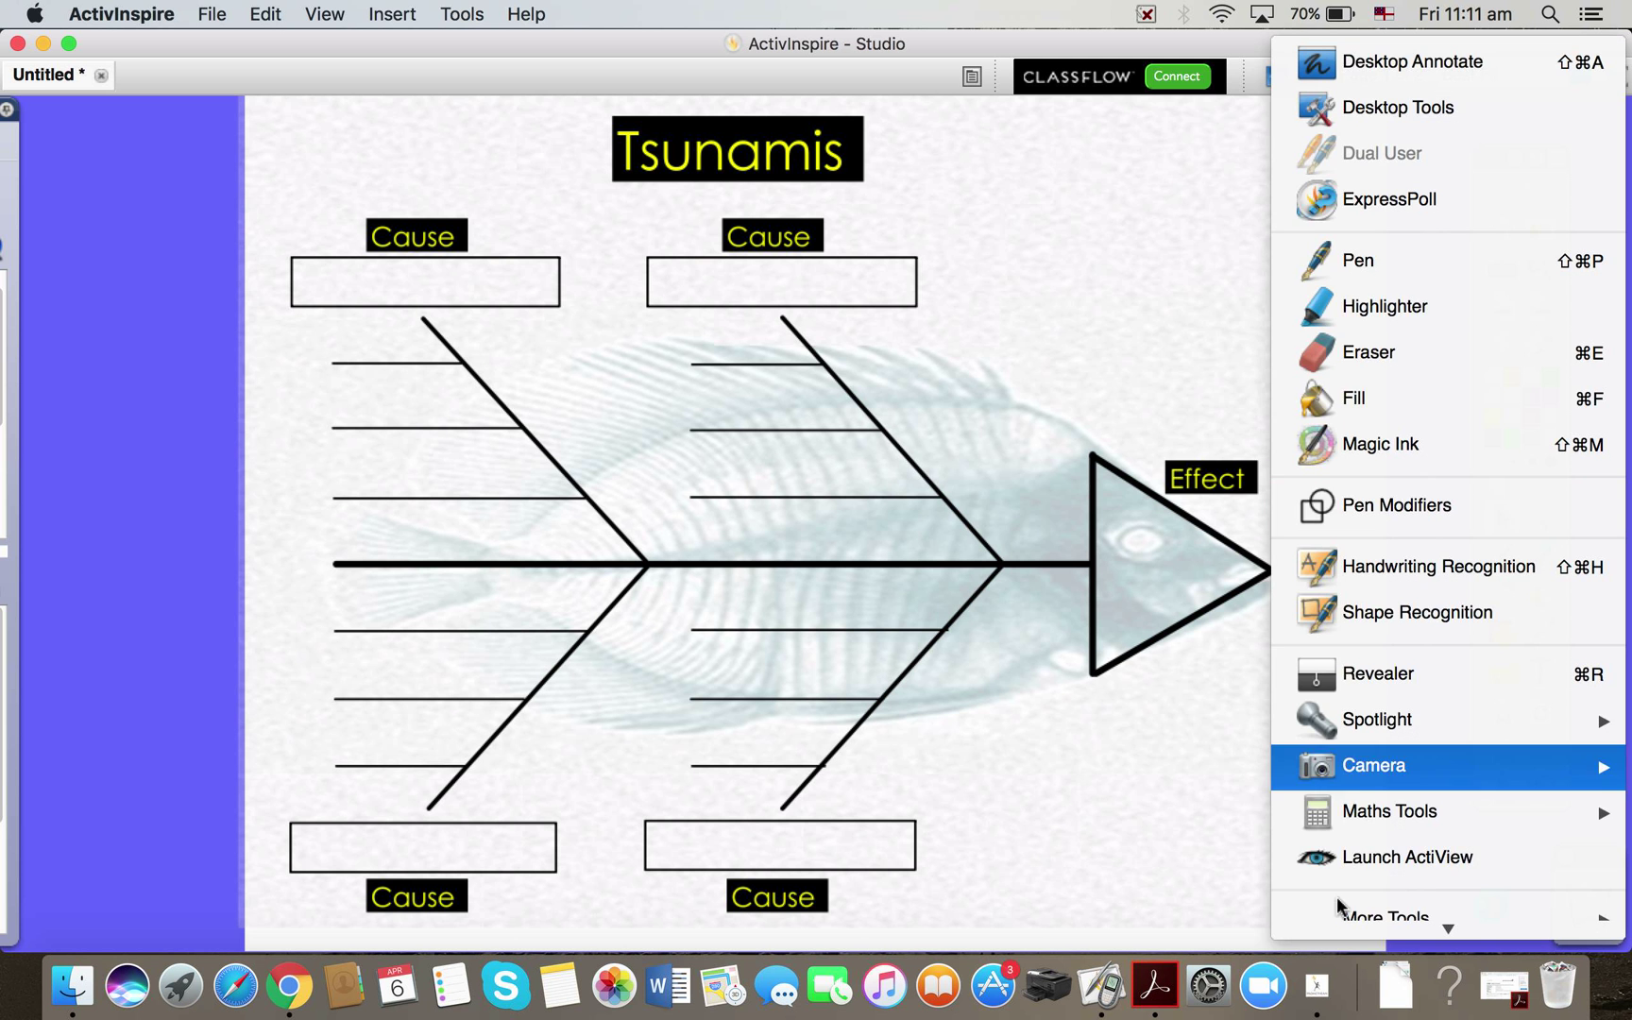
mouse_move(1329, 911)
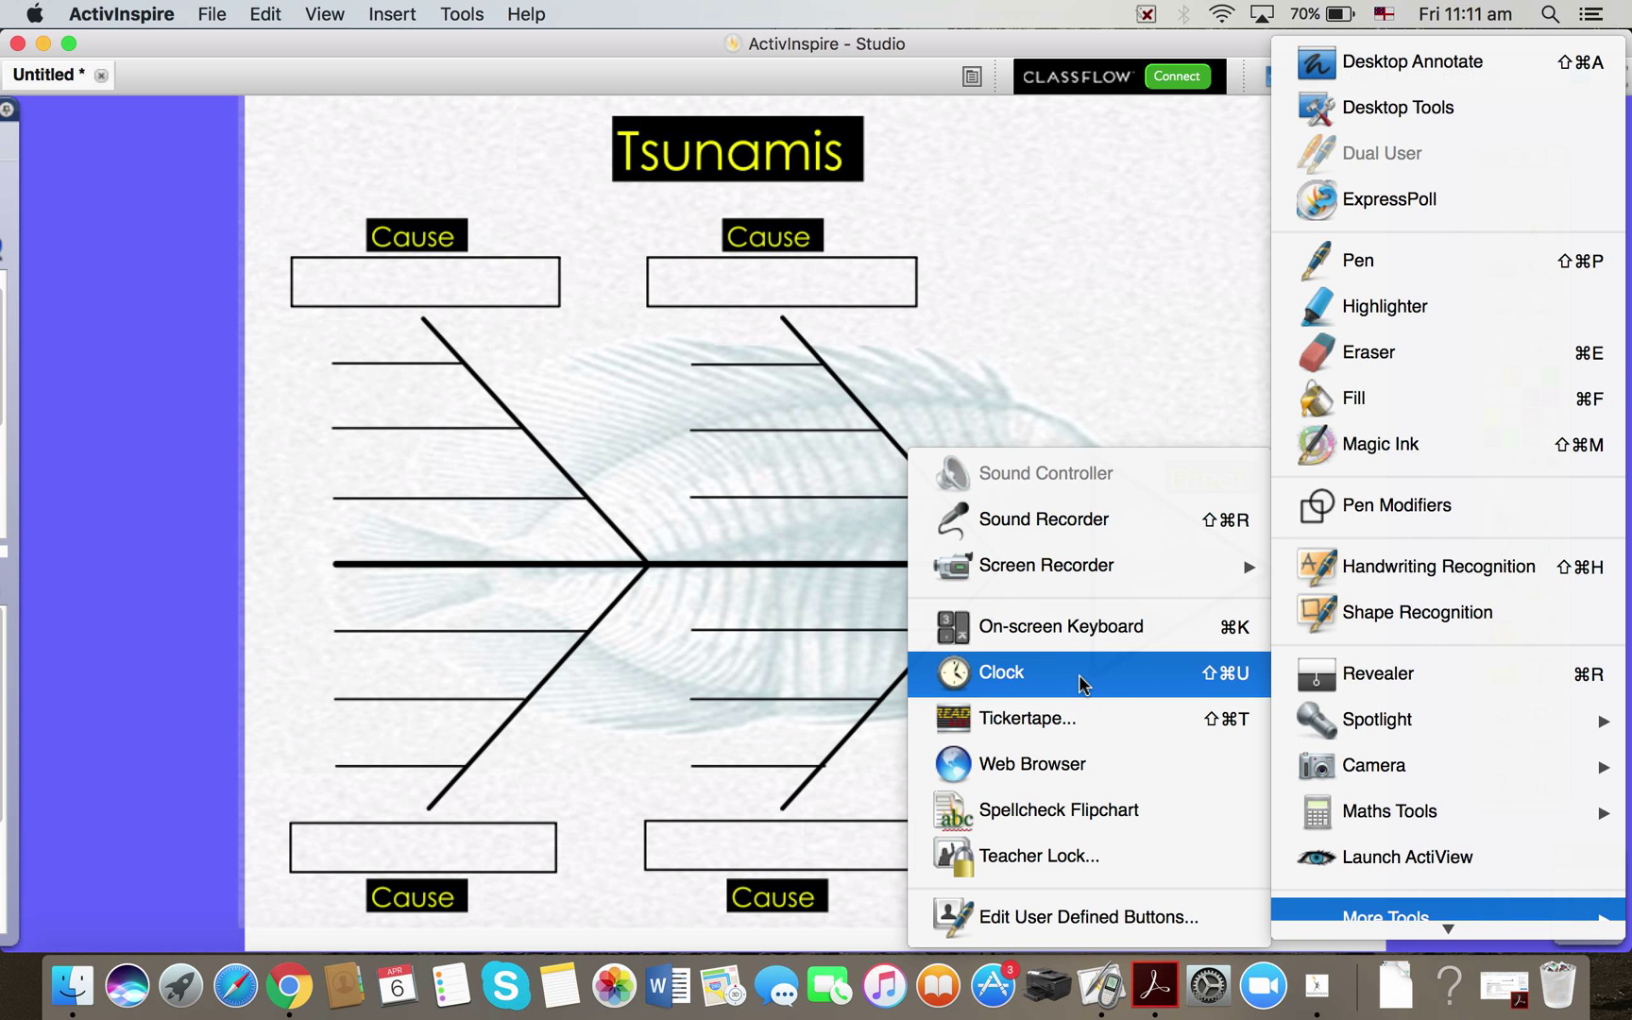
click(1192, 404)
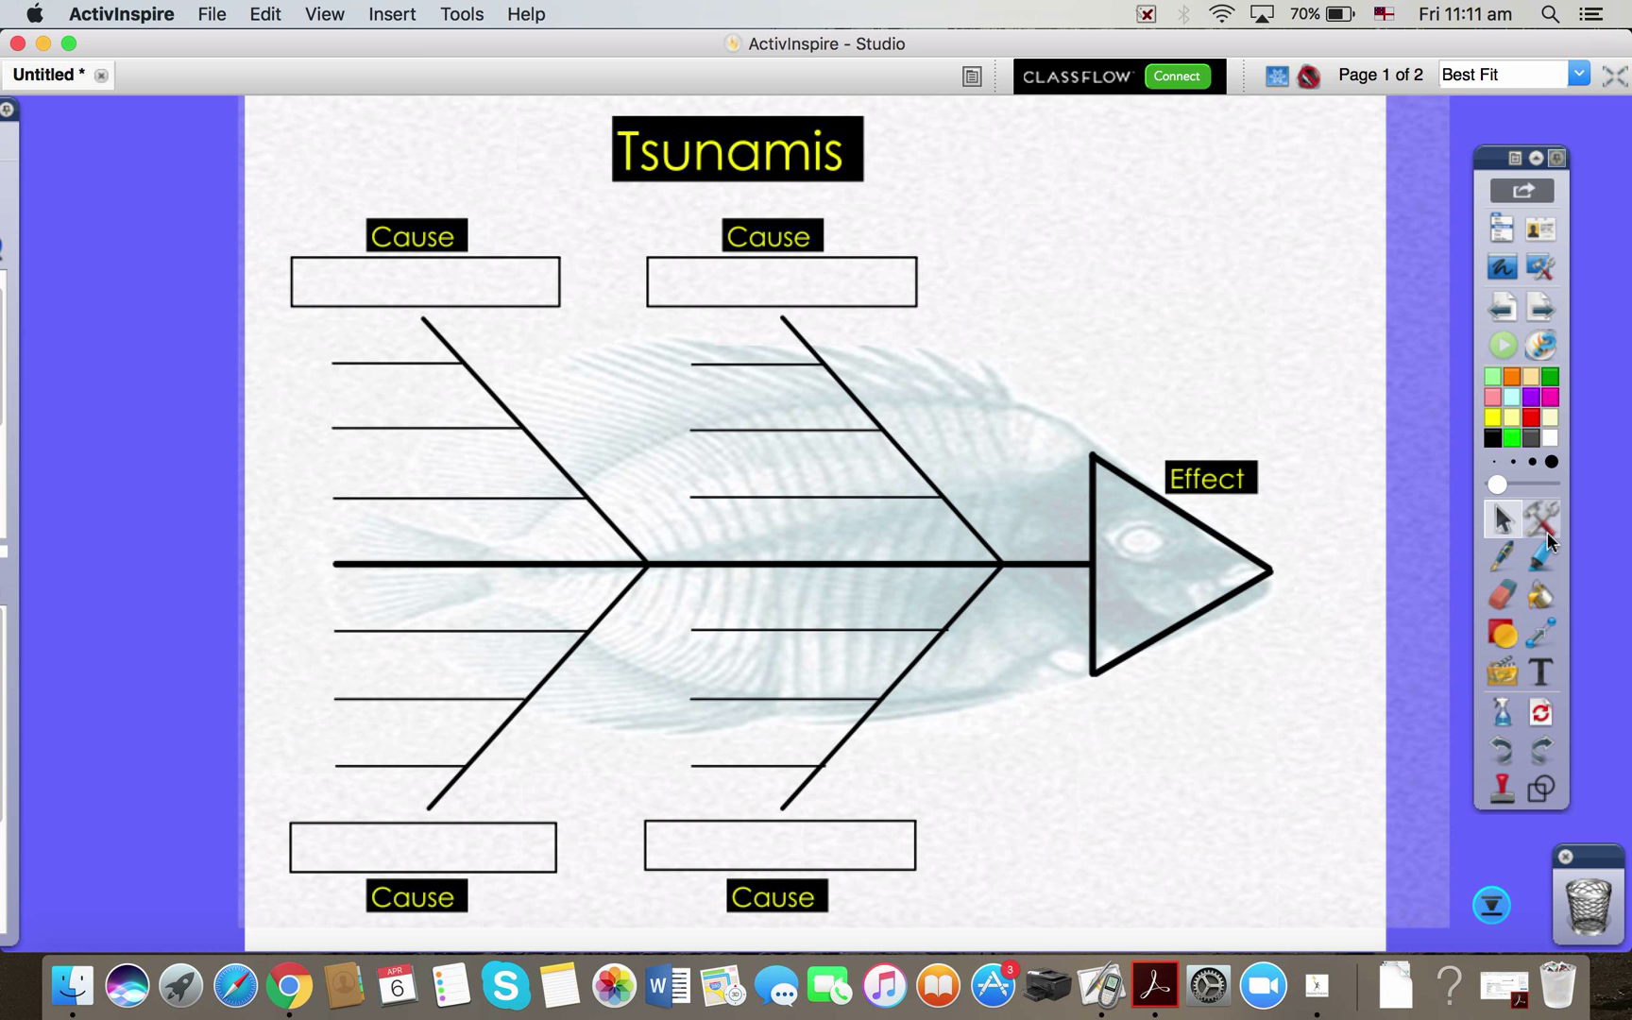
click(462, 13)
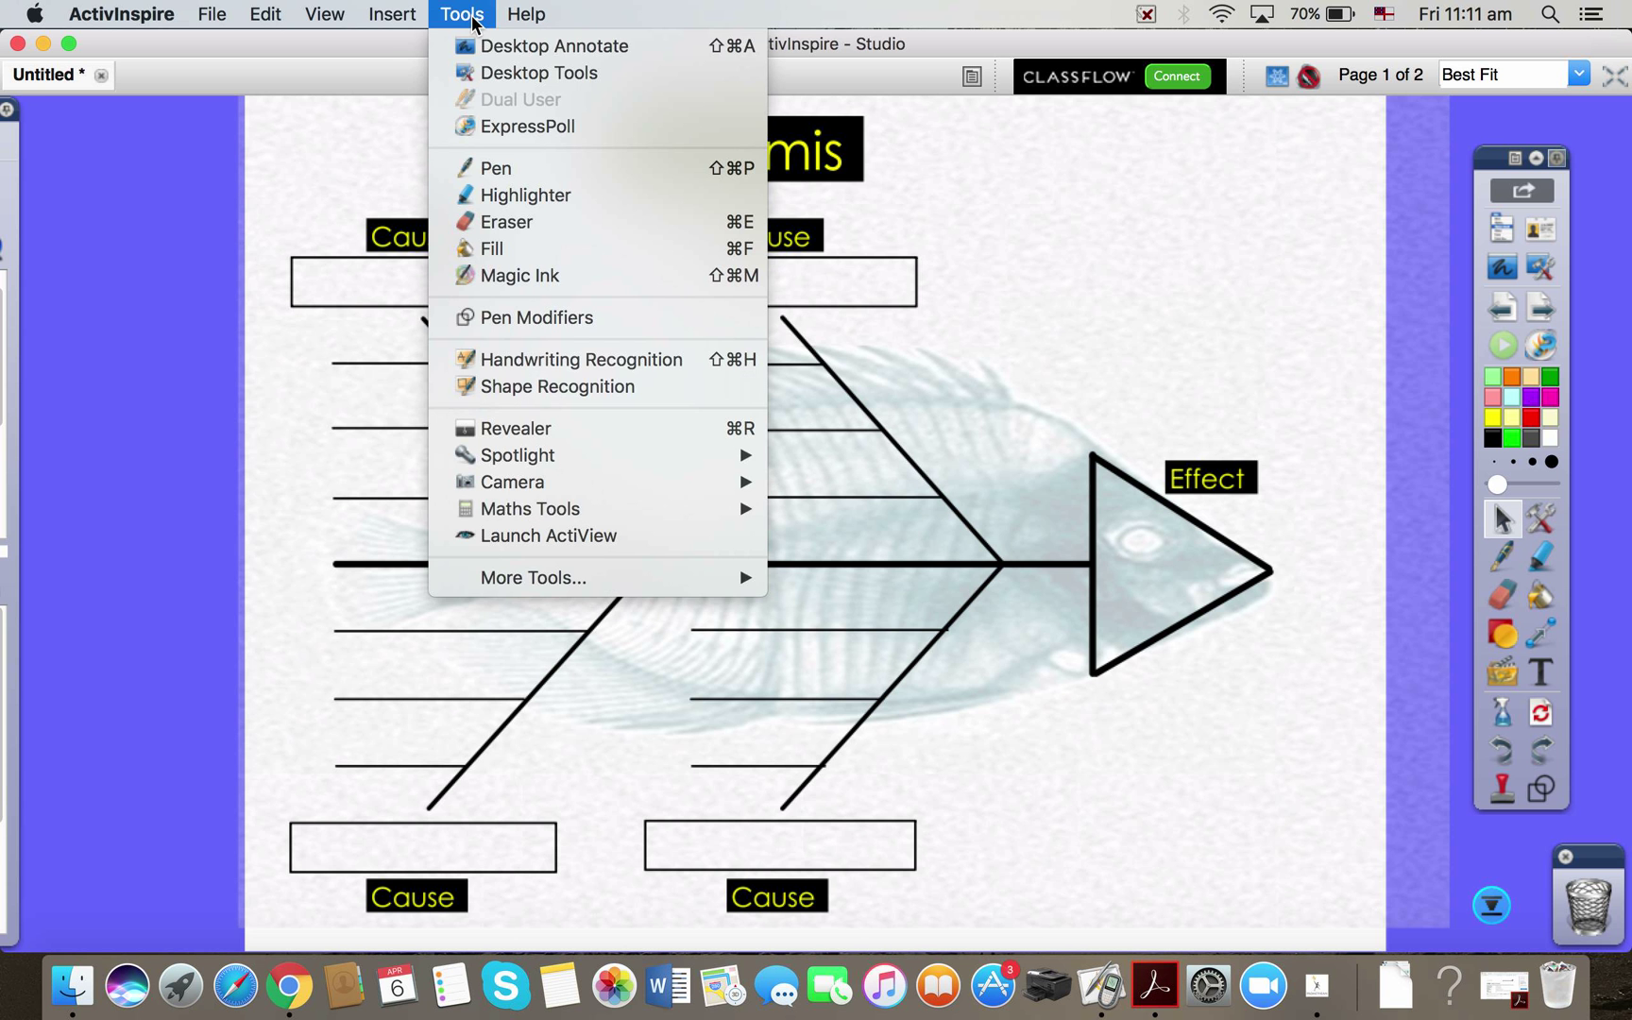
mouse_move(480, 586)
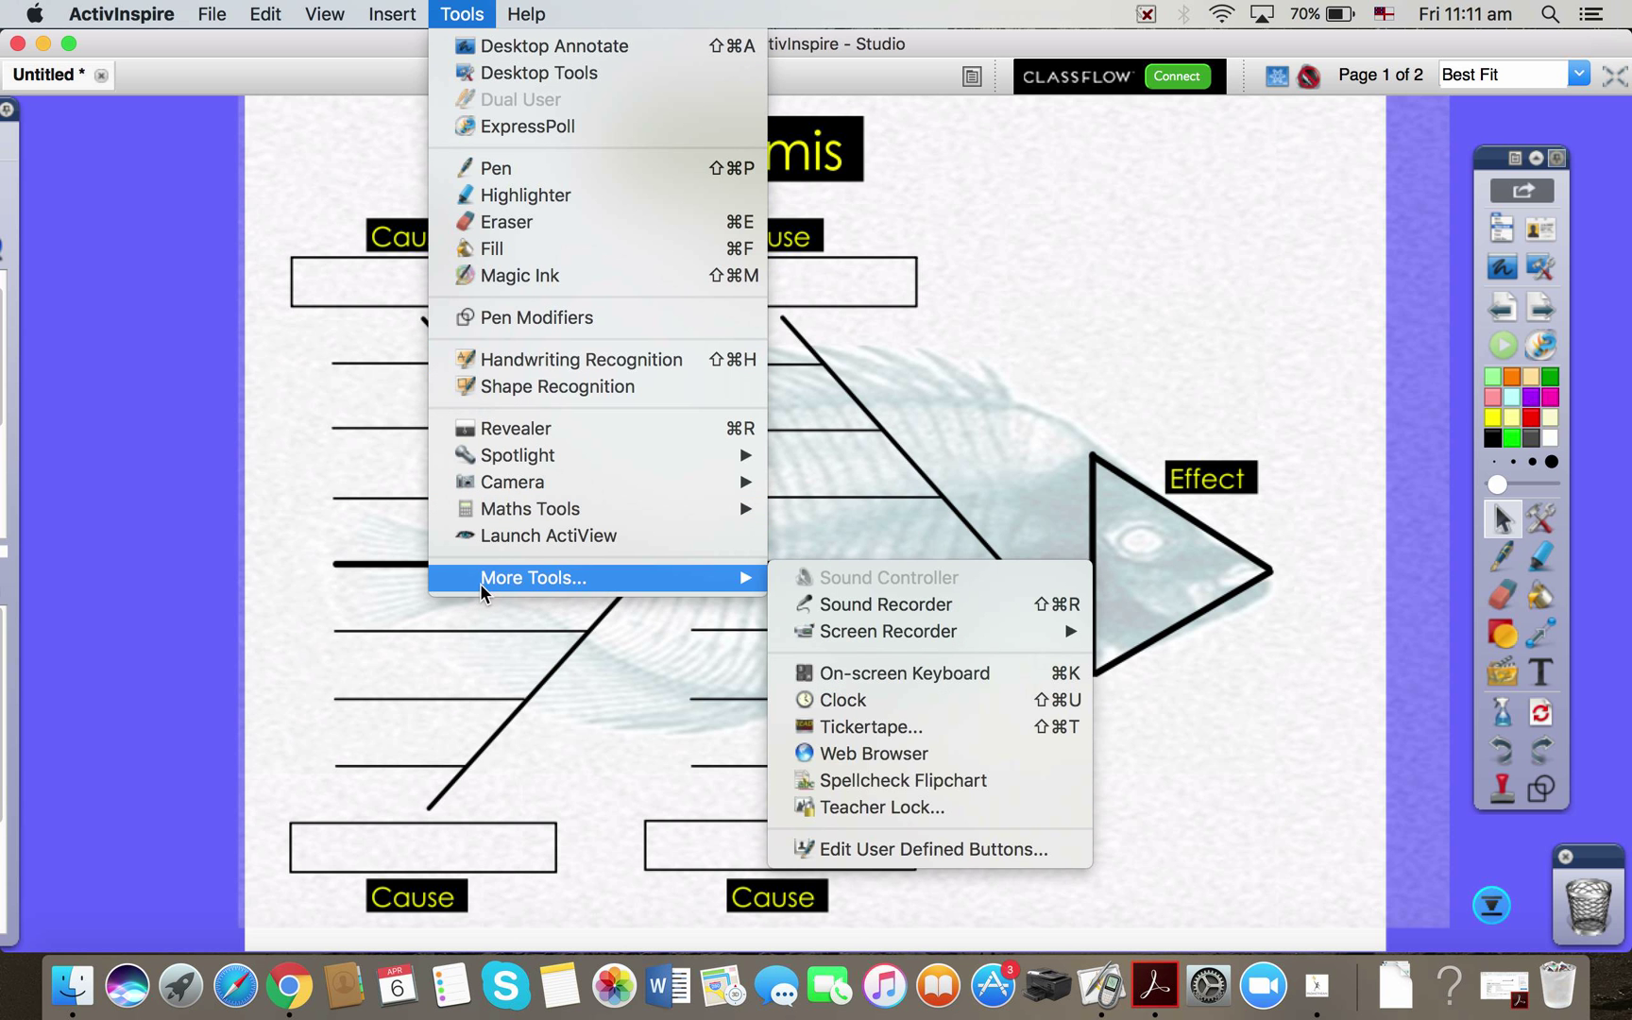
Place the Clock at the page's upper right, enlarge it slightly, and show analogue plus digital time
click(860, 702)
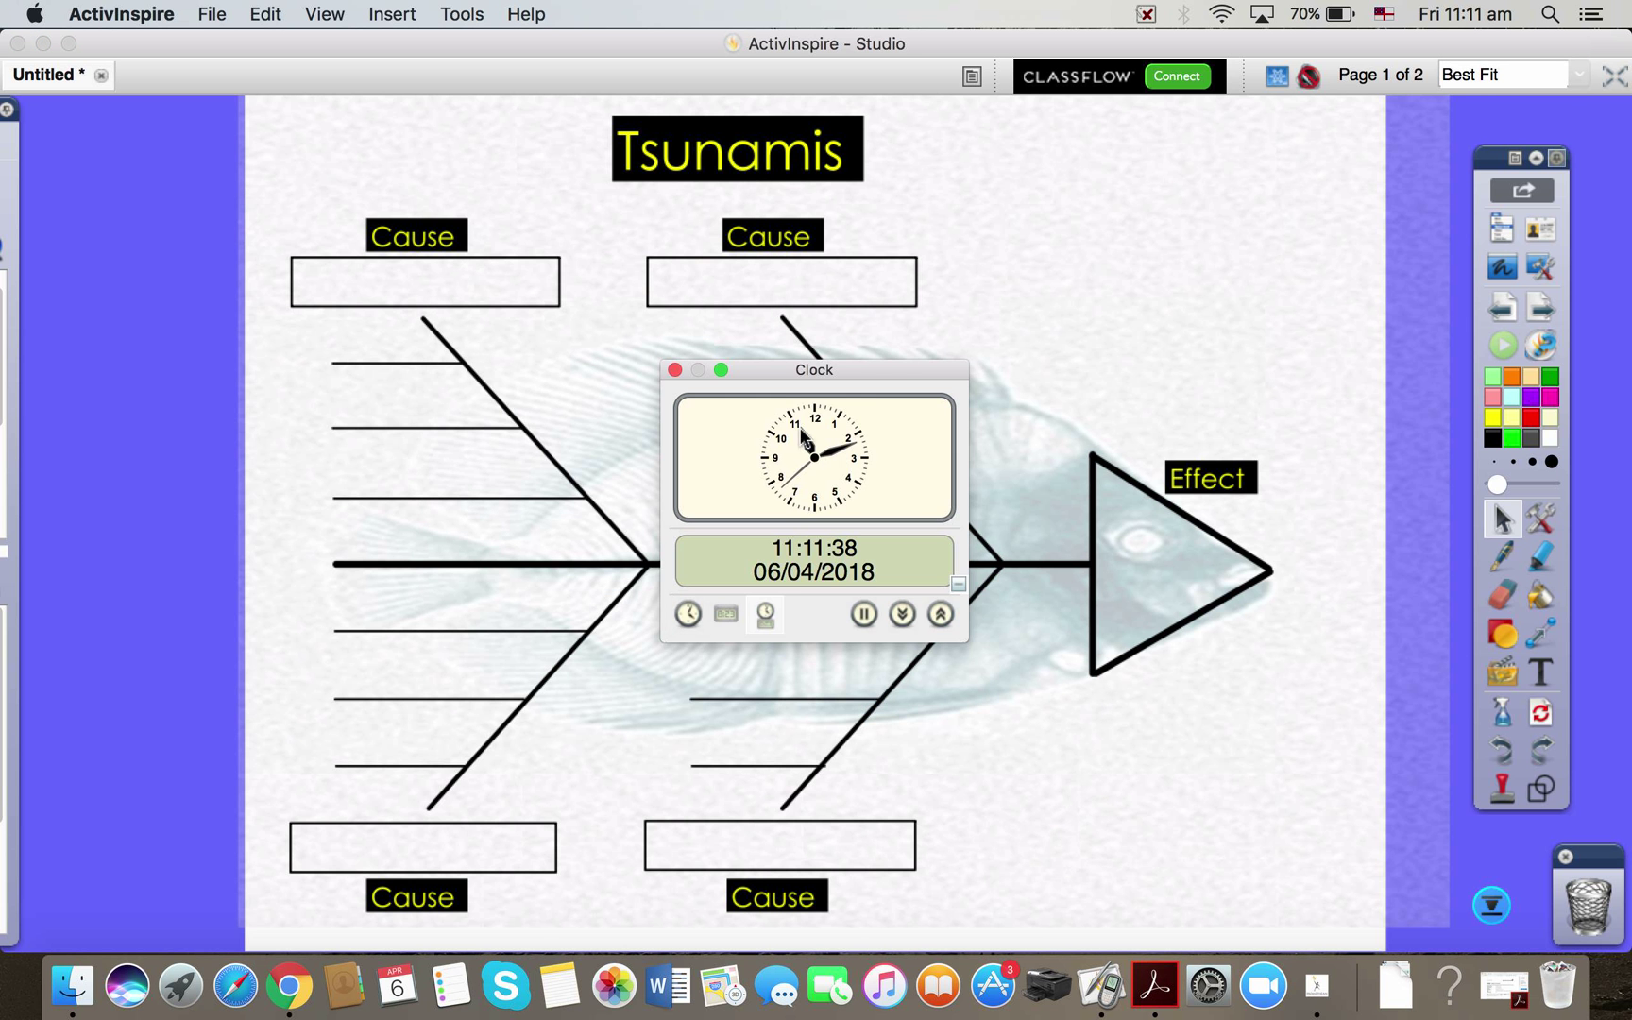
drag(892, 371, 1291, 121)
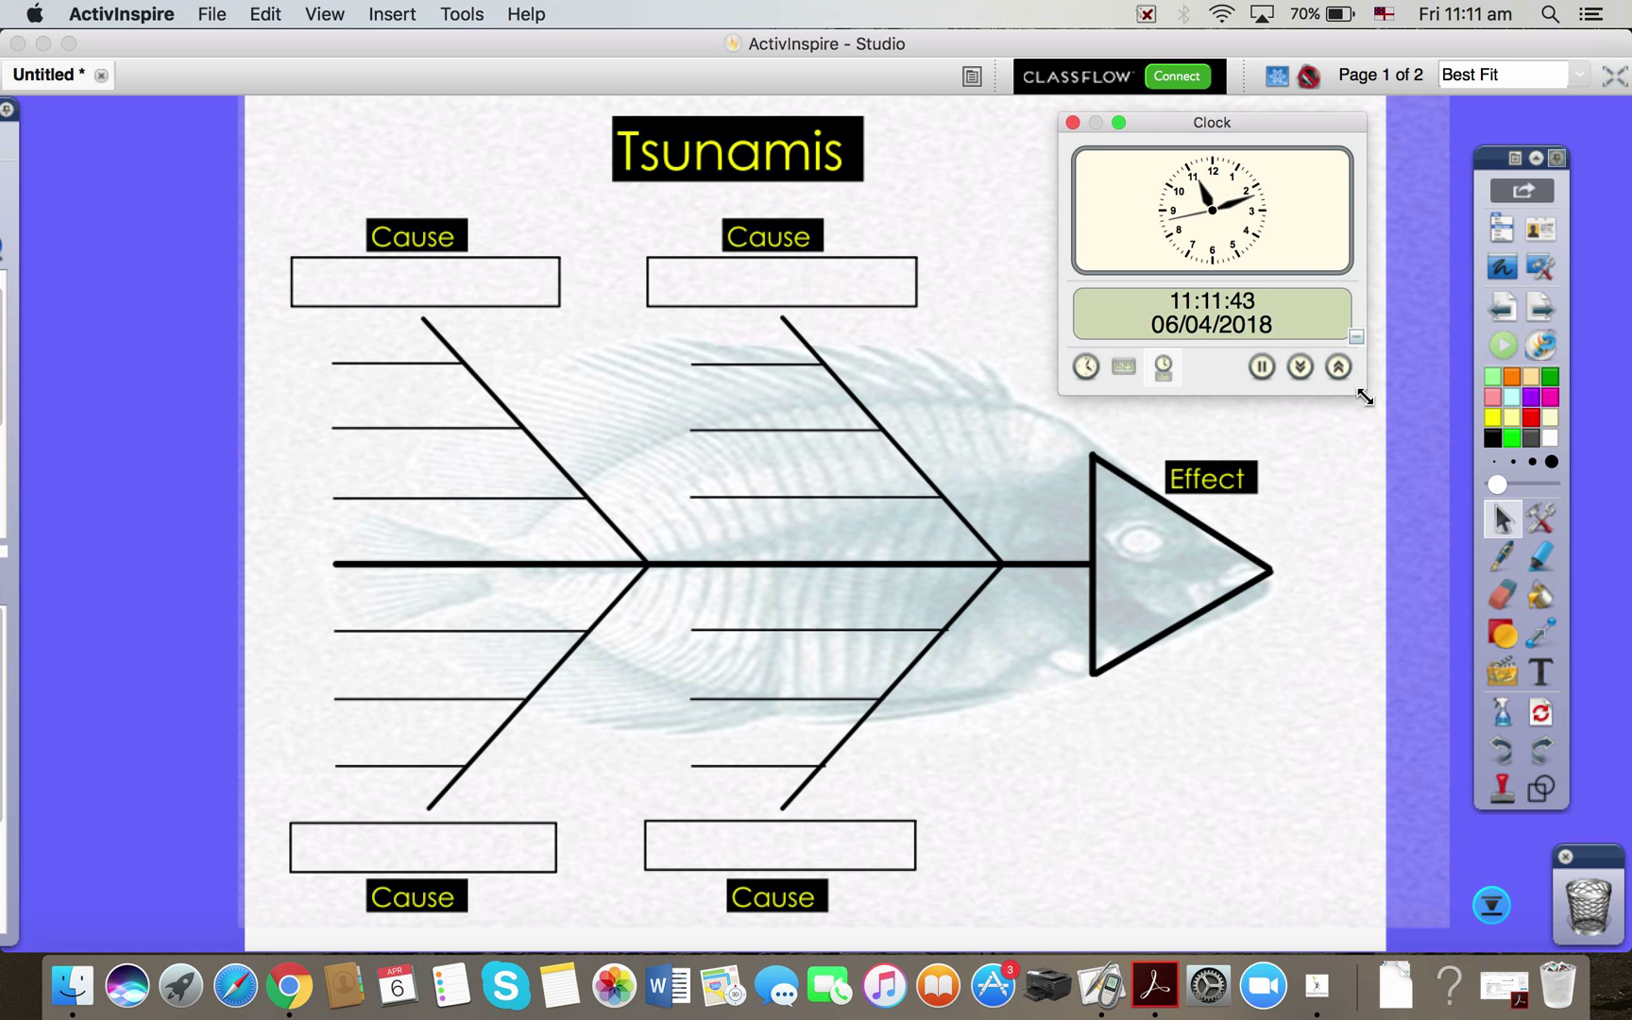
mouse_move(1390, 421)
mouse_down()
mouse_move(1615, 650)
mouse_move(1383, 392)
mouse_up()
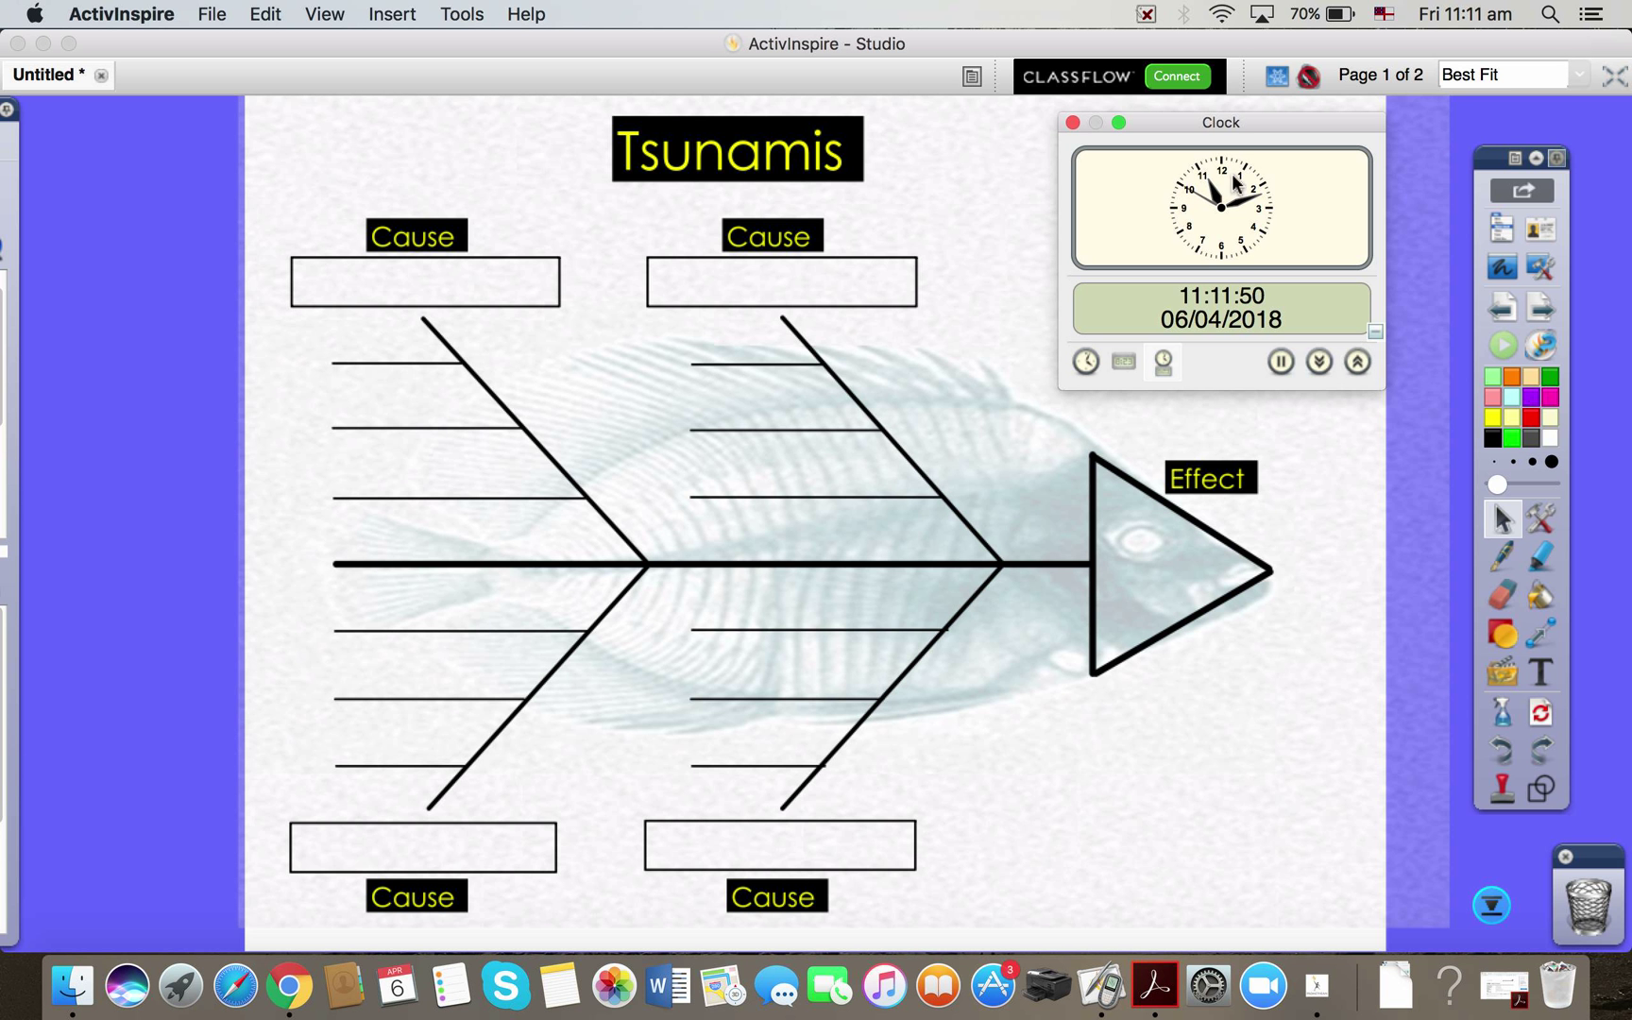
click(1092, 362)
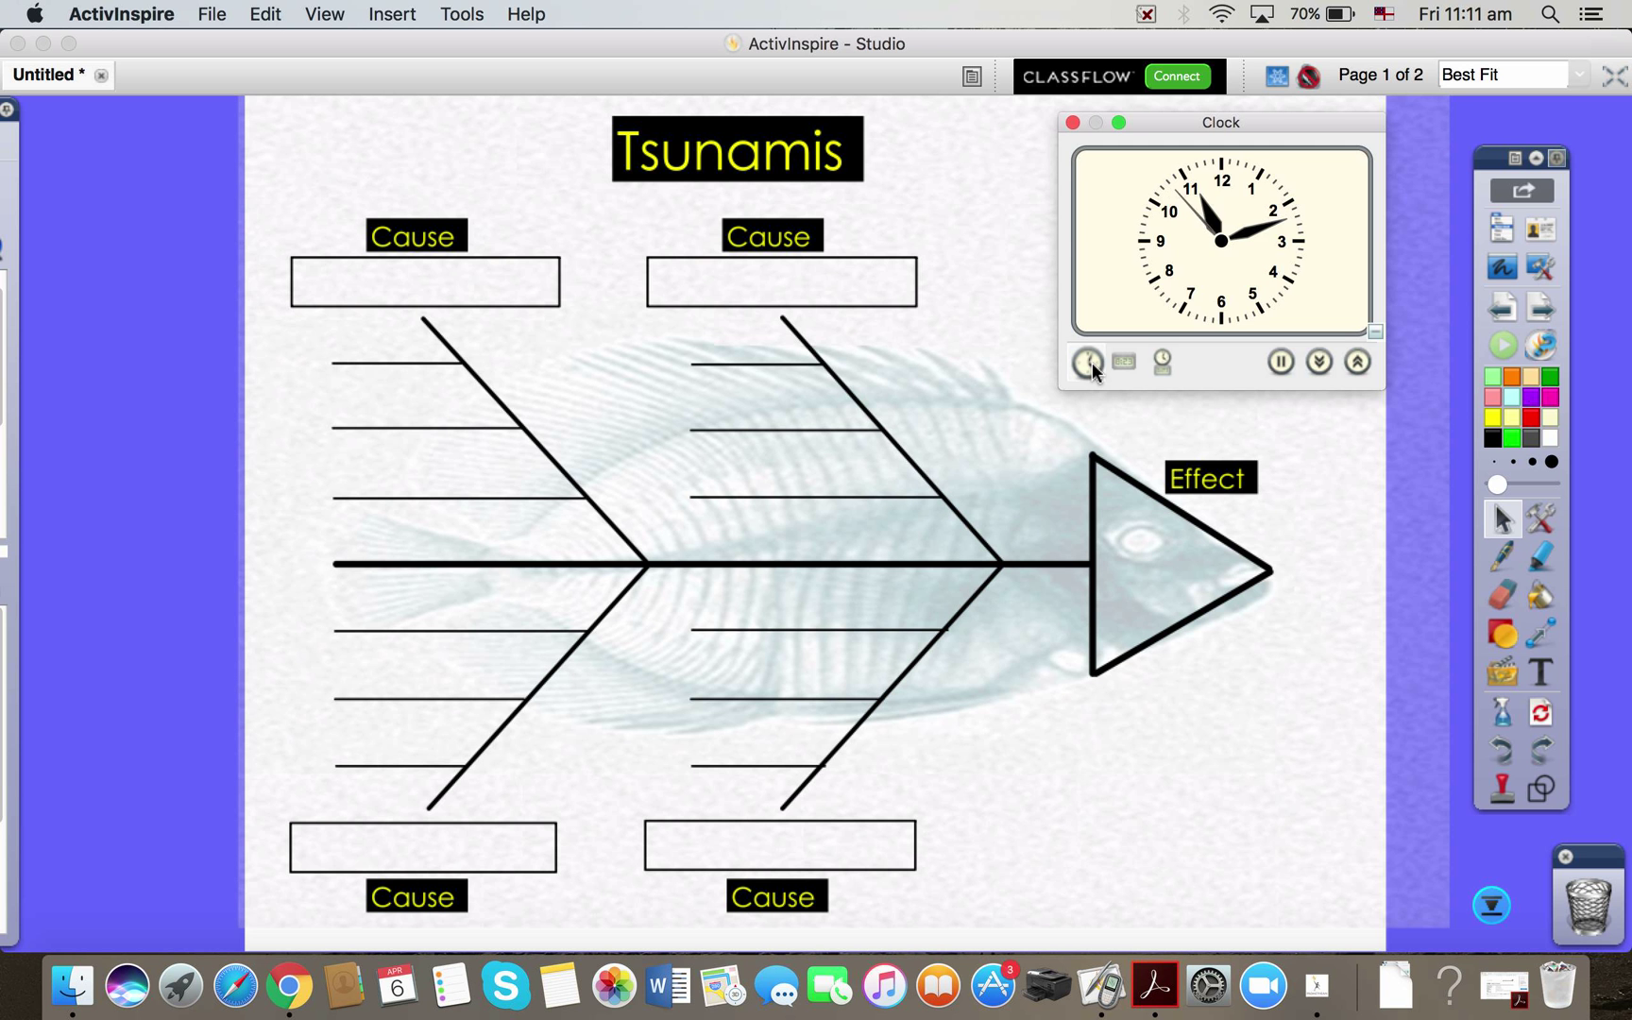
click(1122, 363)
click(1161, 364)
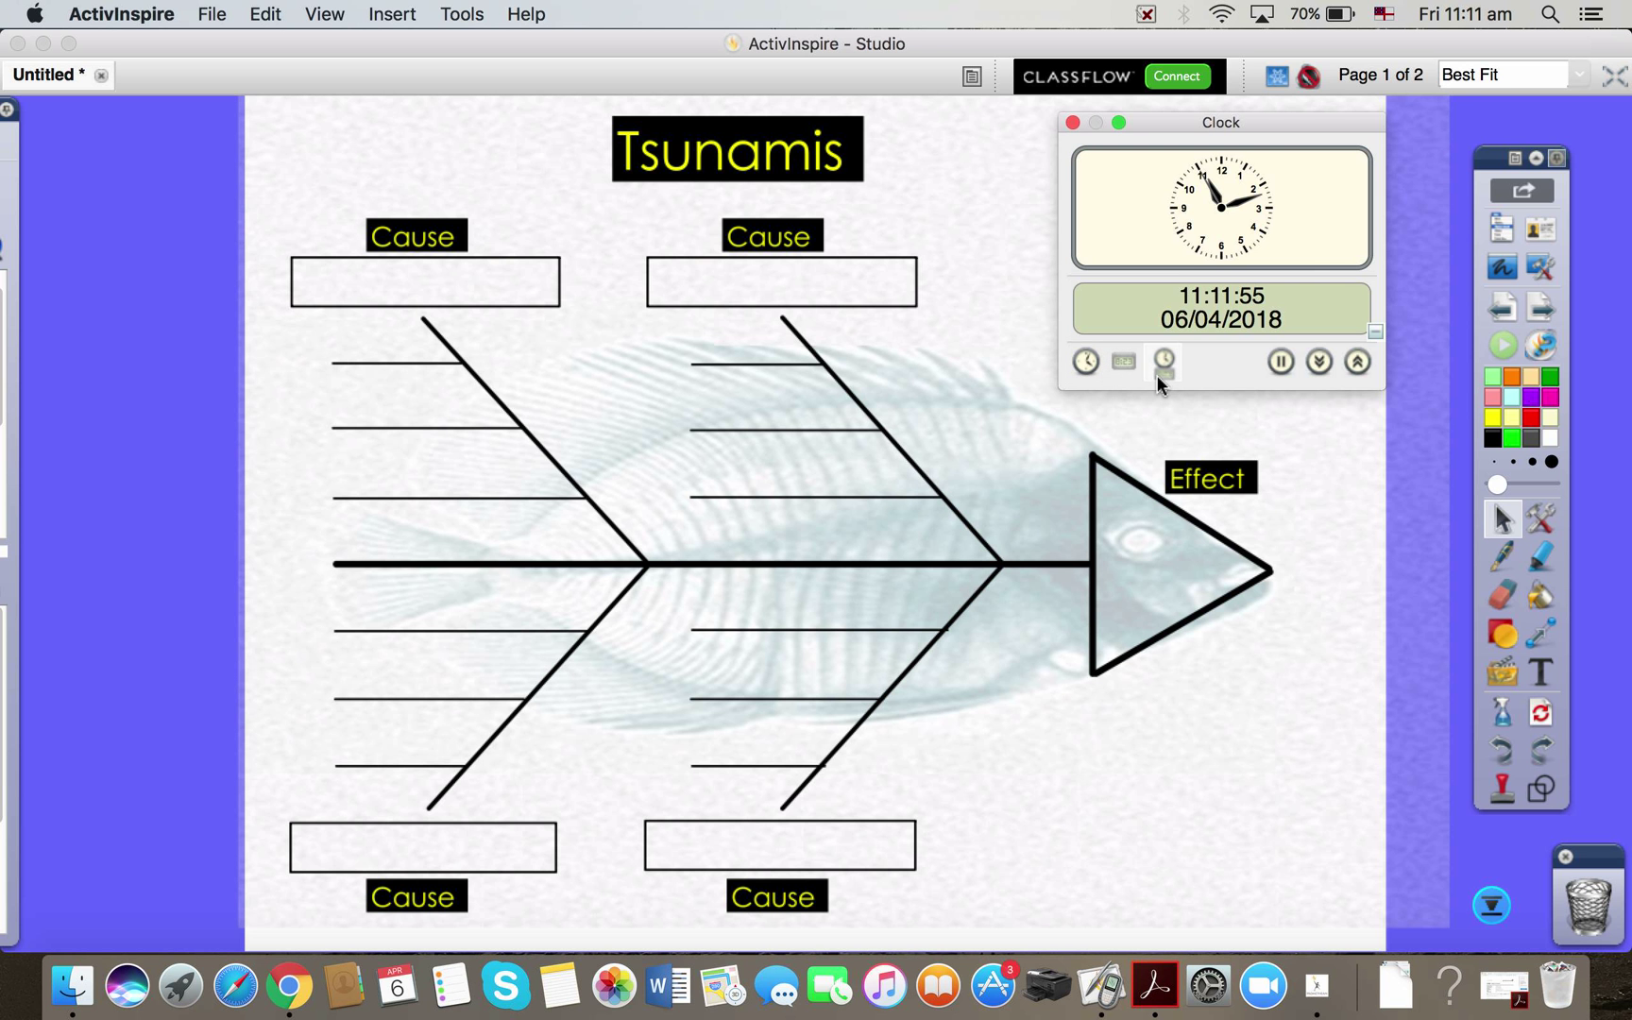
In the Count Down settings, set the countdown duration to 00:00:05
click(1320, 361)
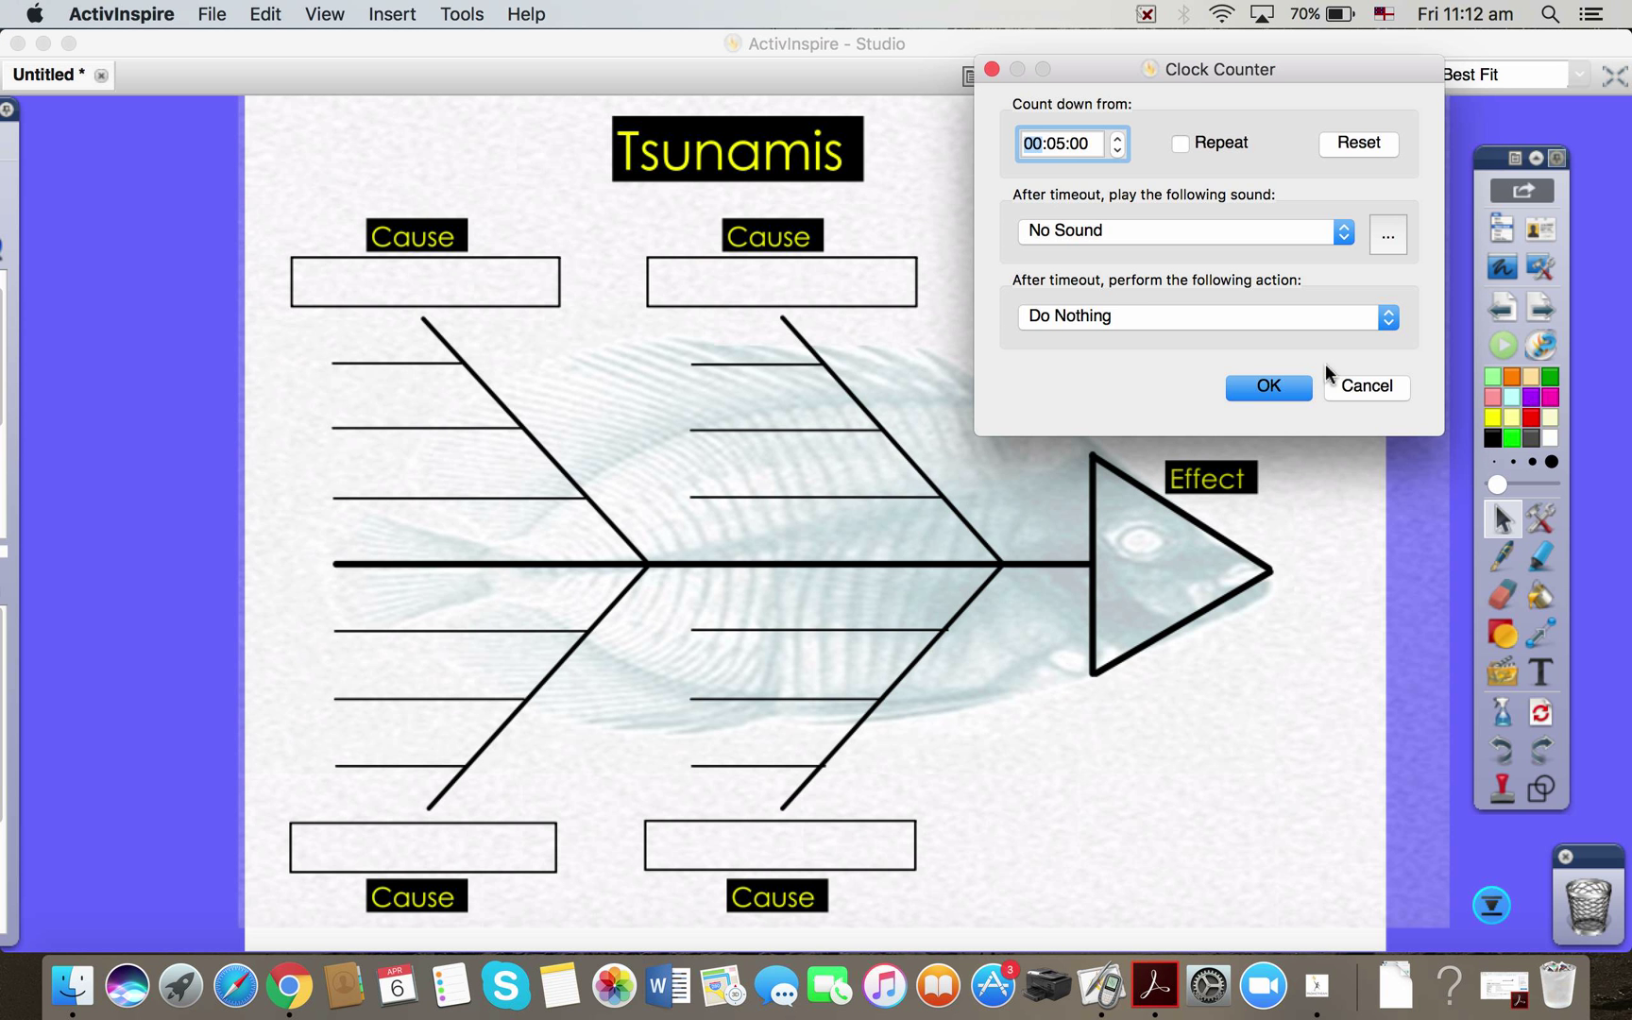
click(1064, 142)
key(Right)
key(Right)
key(Right)
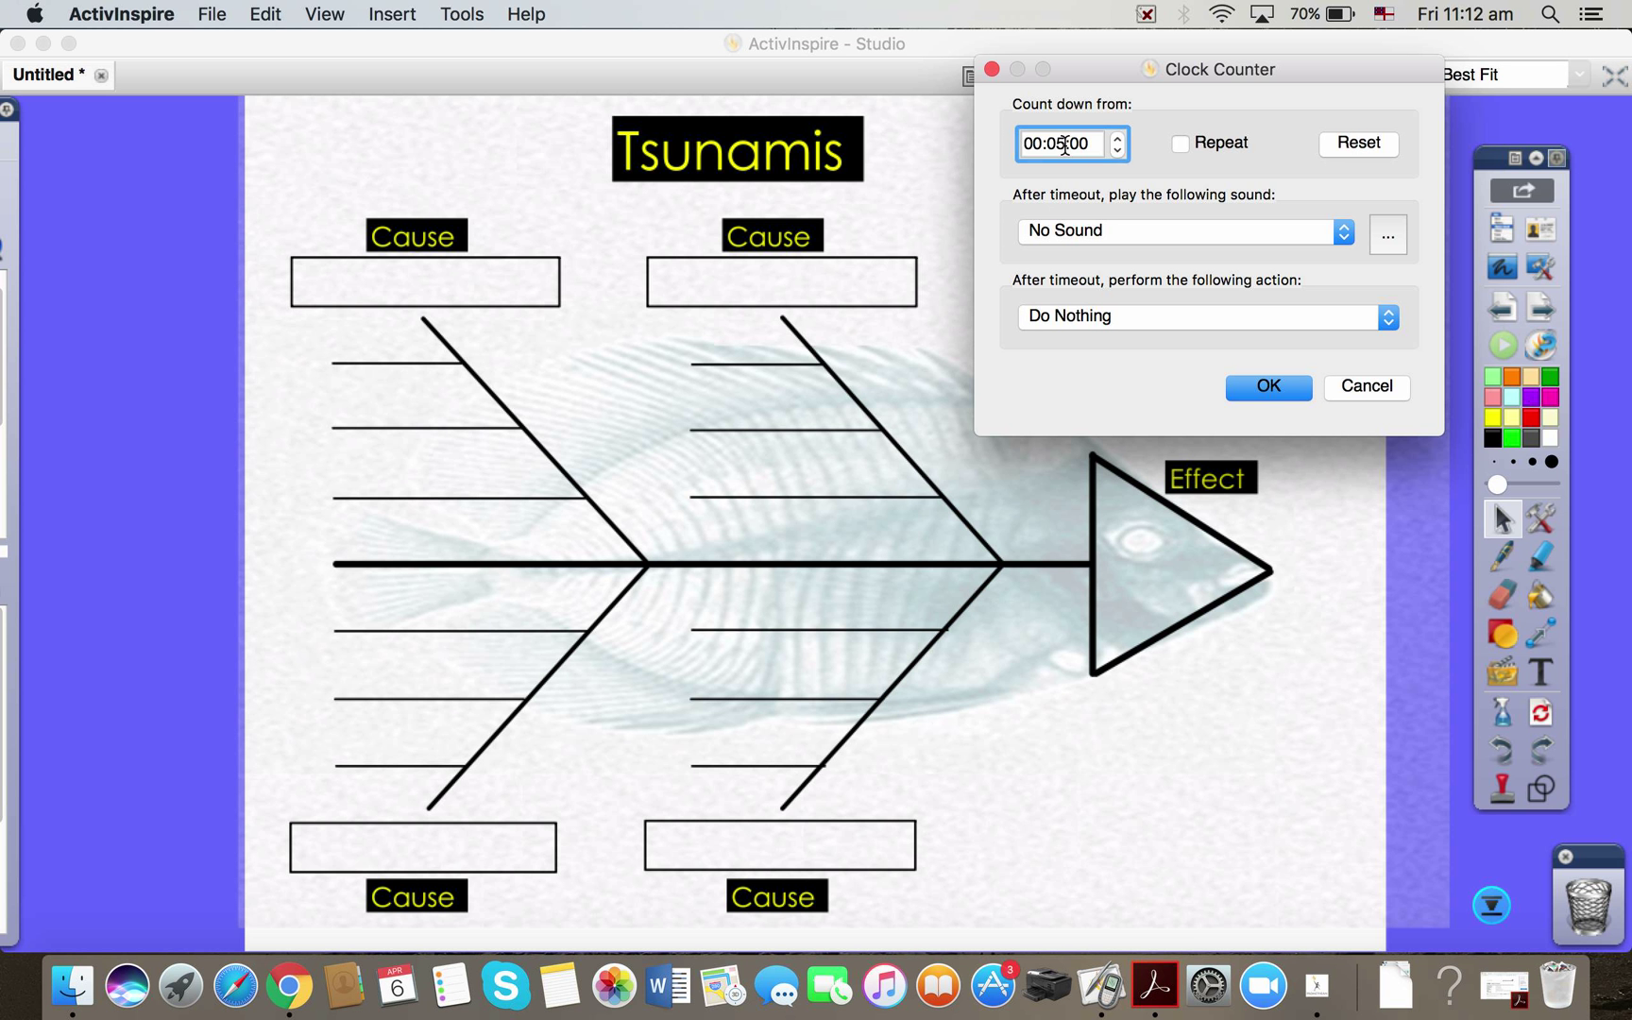
click(1117, 151)
click(1117, 151)
click(1117, 151)
click(1117, 151)
click(1117, 151)
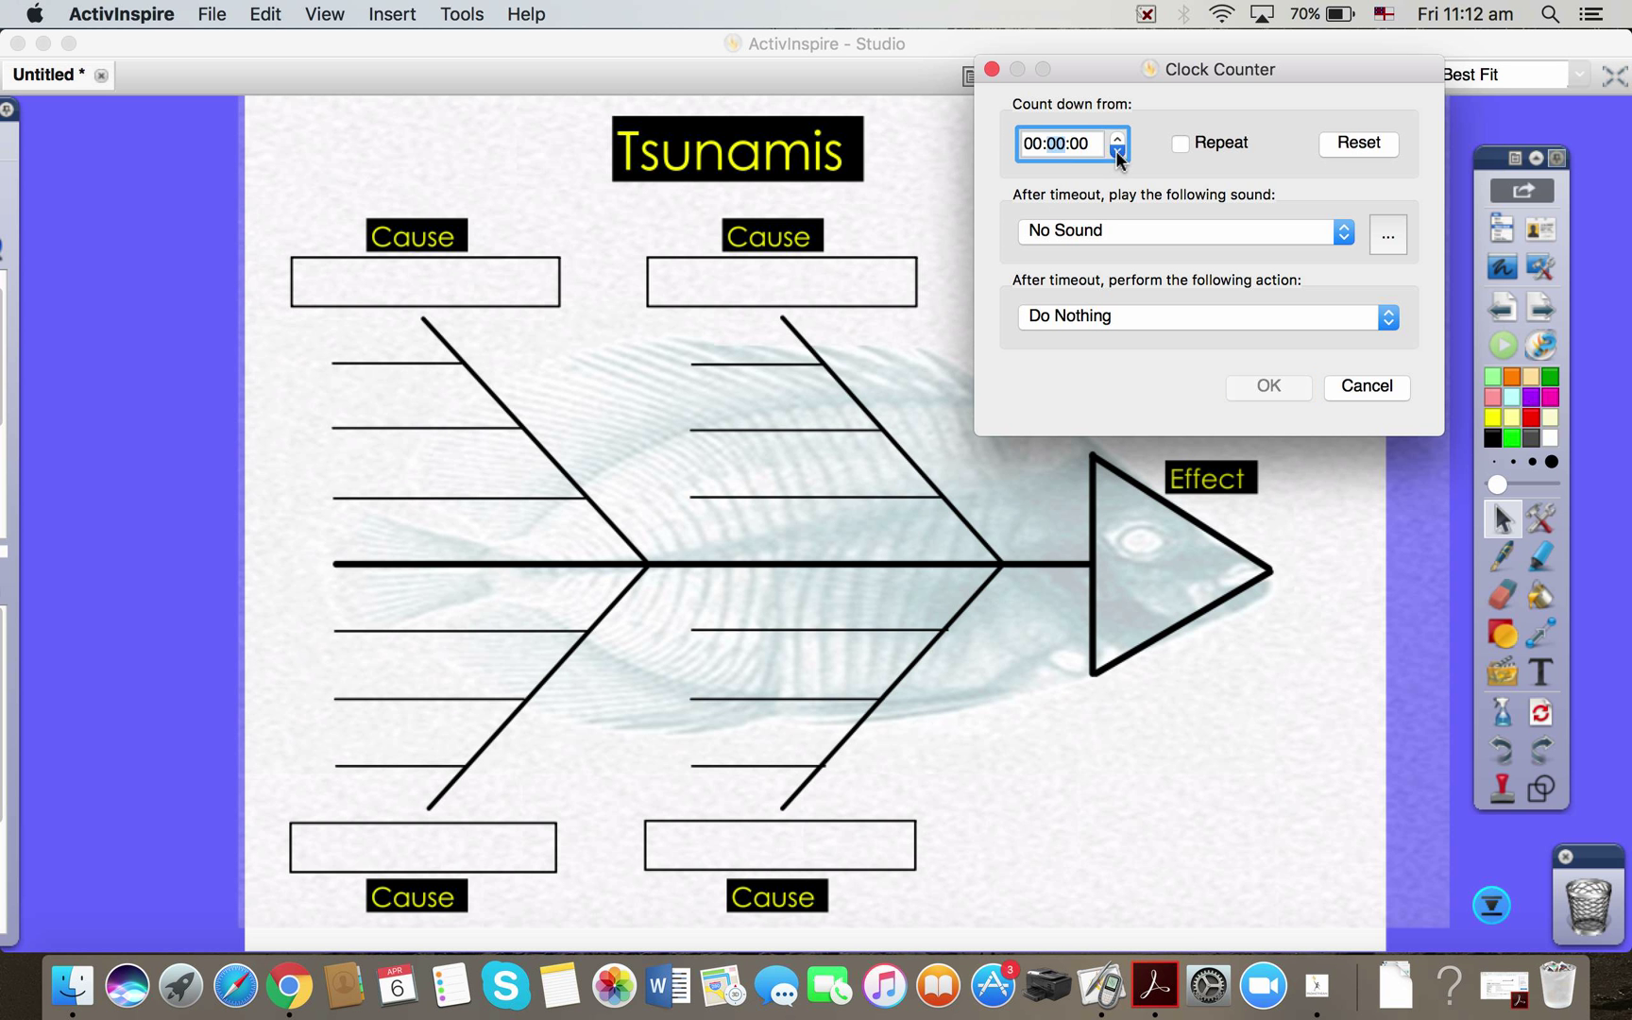
click(1118, 142)
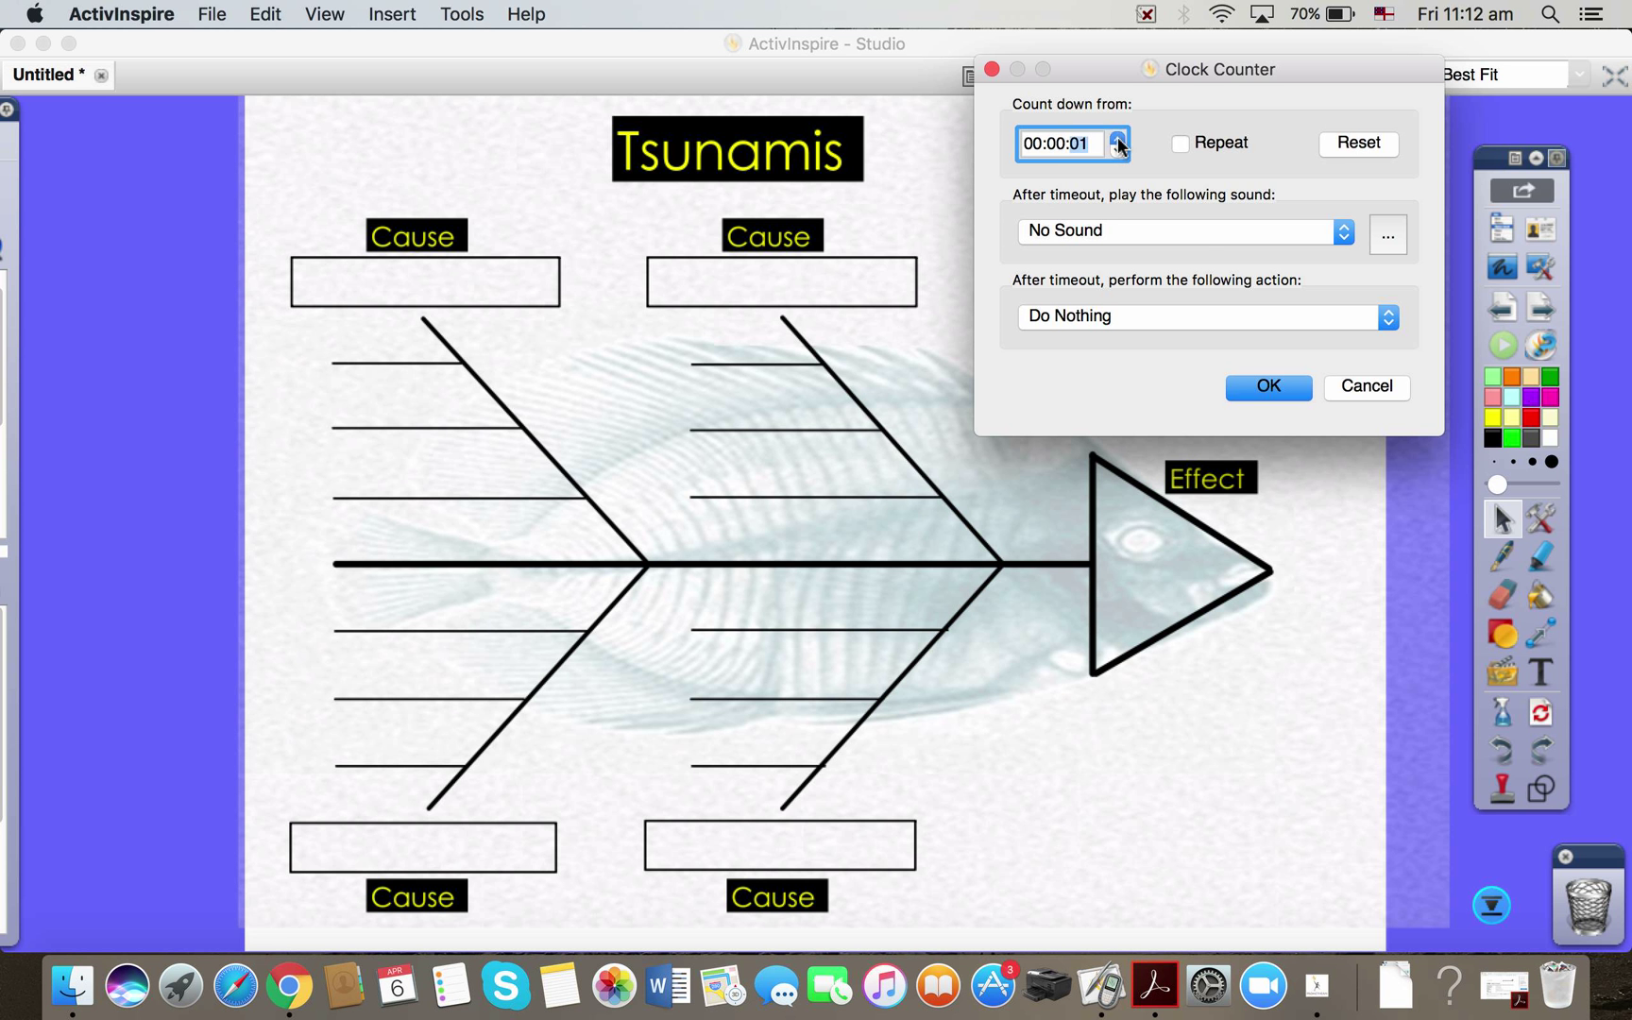
click(1118, 142)
click(1118, 141)
click(1118, 142)
click(1118, 142)
Choose Cockrel.wav as the sound played when time runs out
click(1345, 232)
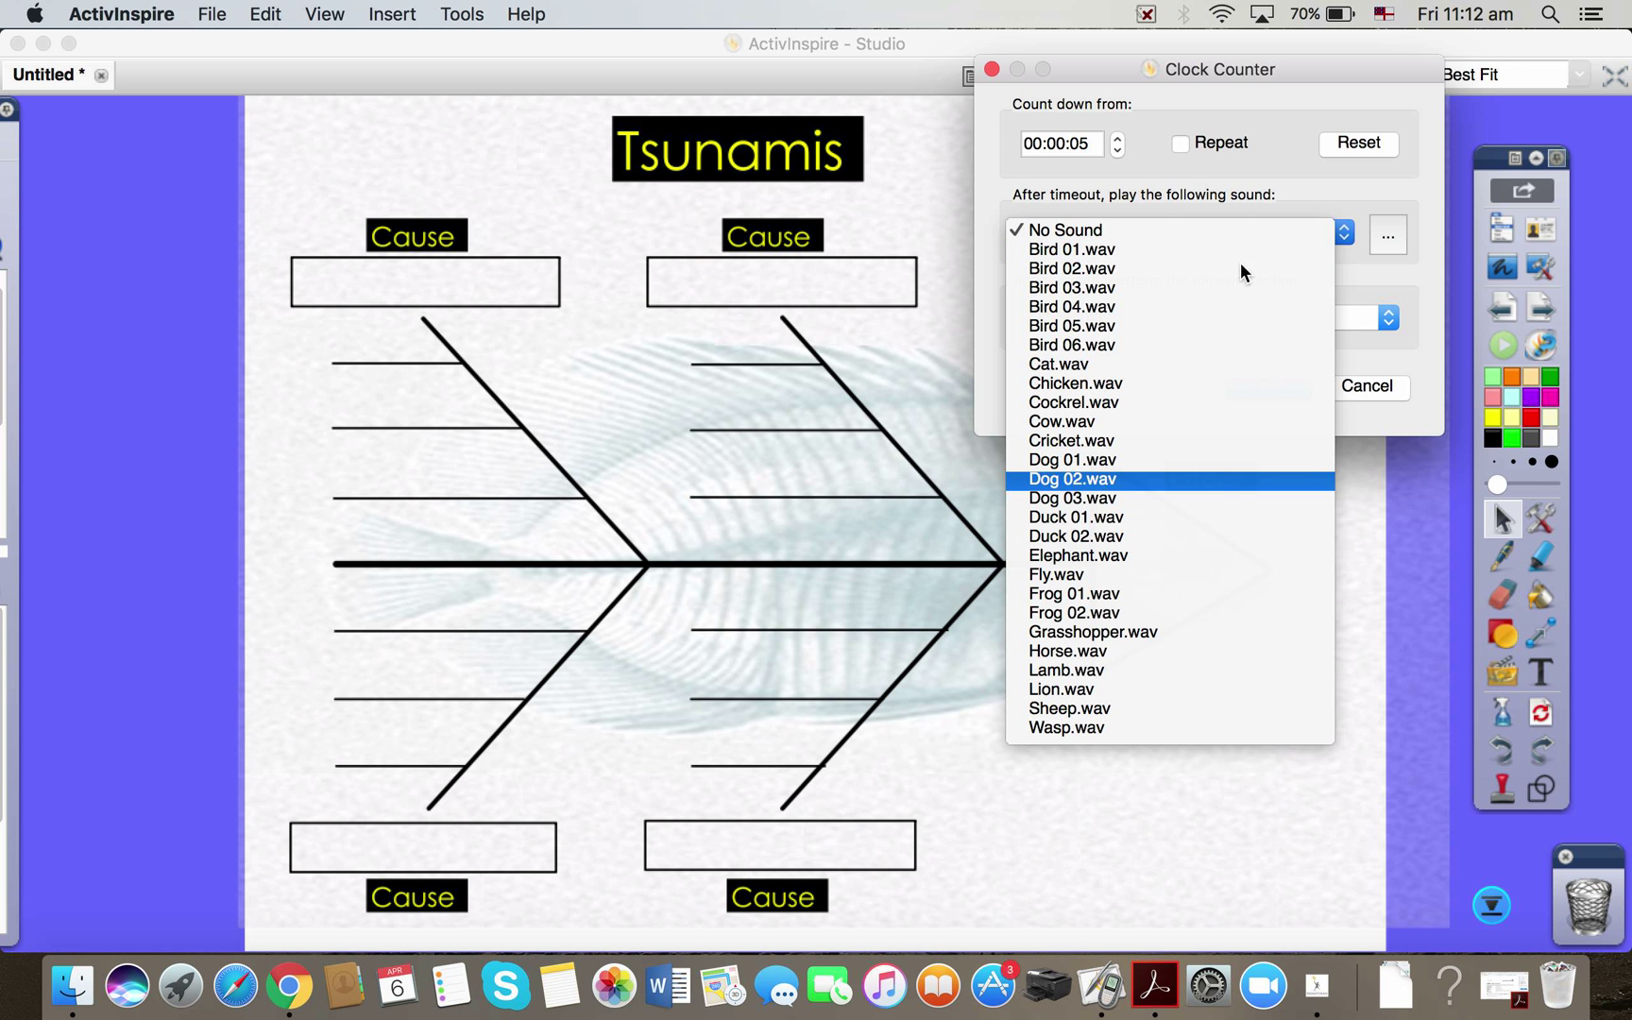
click(1237, 227)
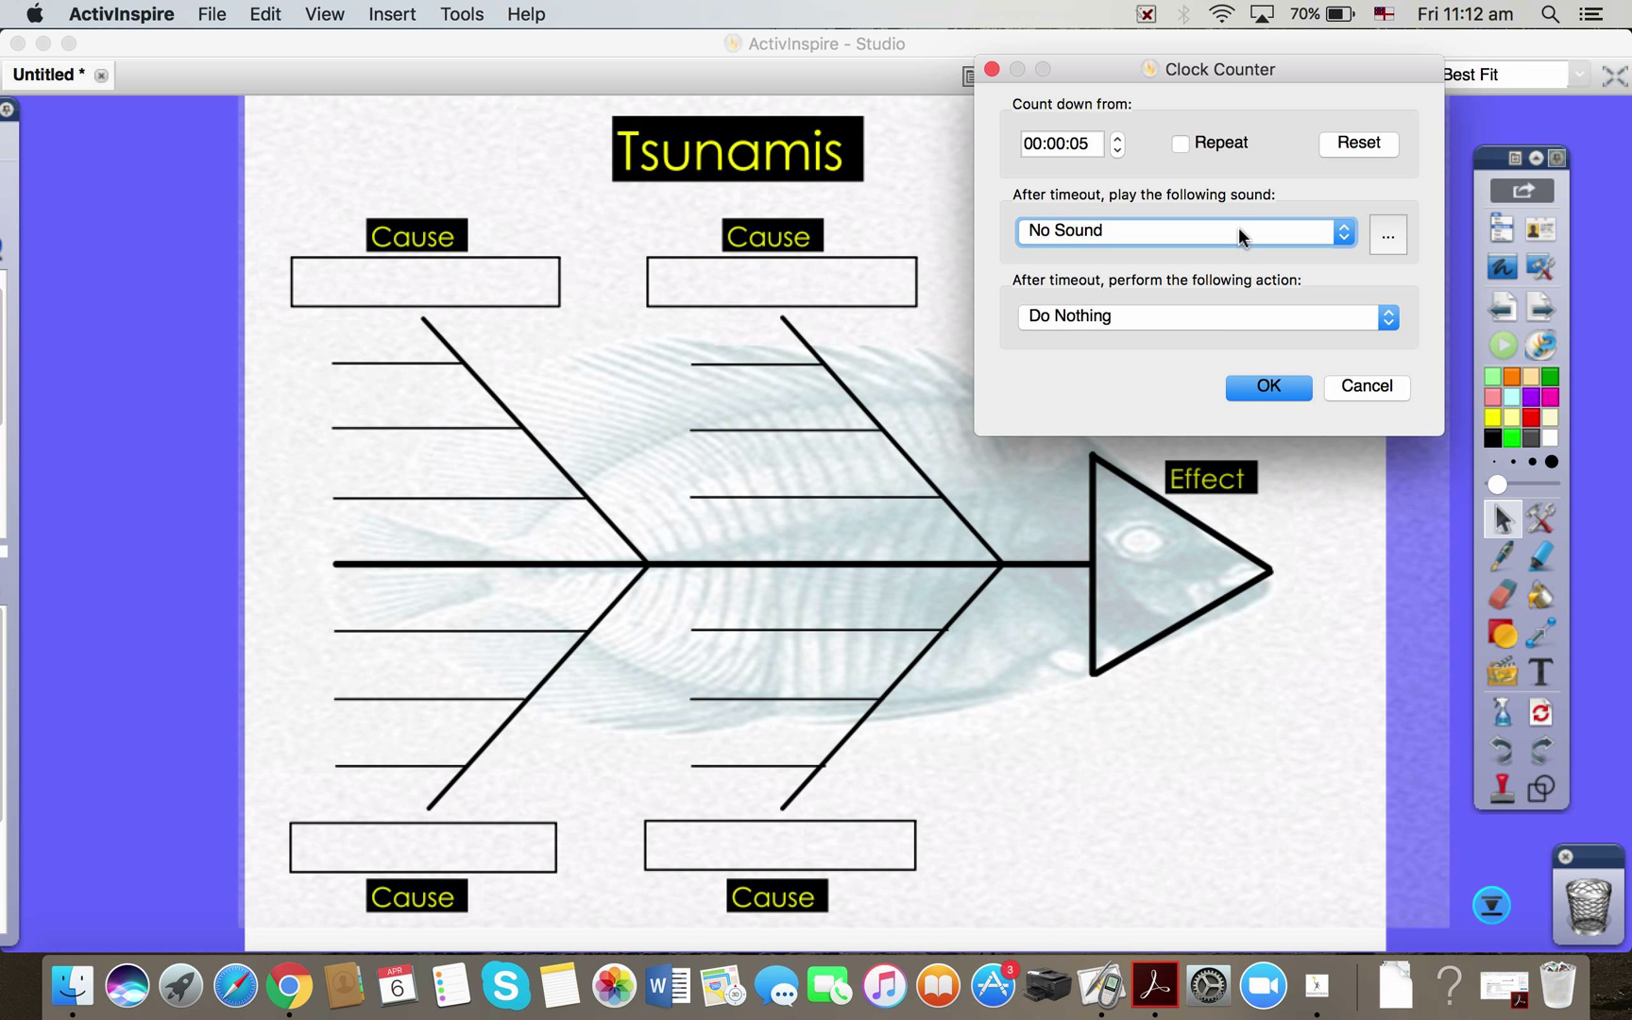
click(1387, 239)
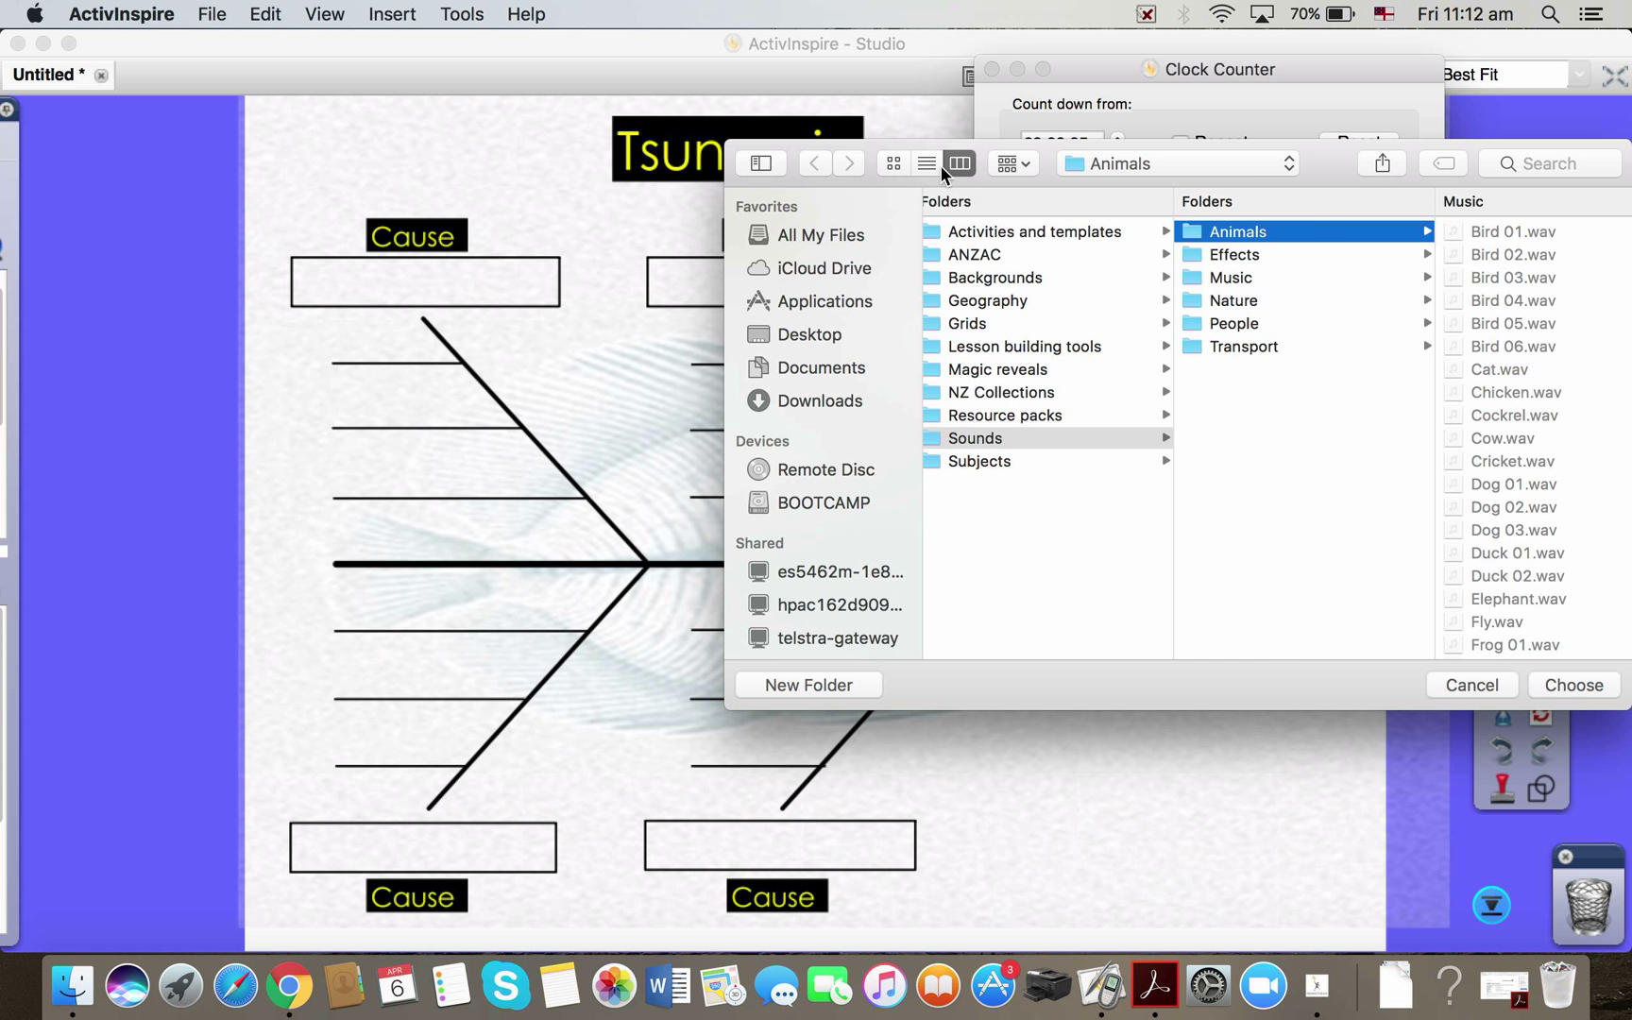
drag(1319, 166, 1137, 169)
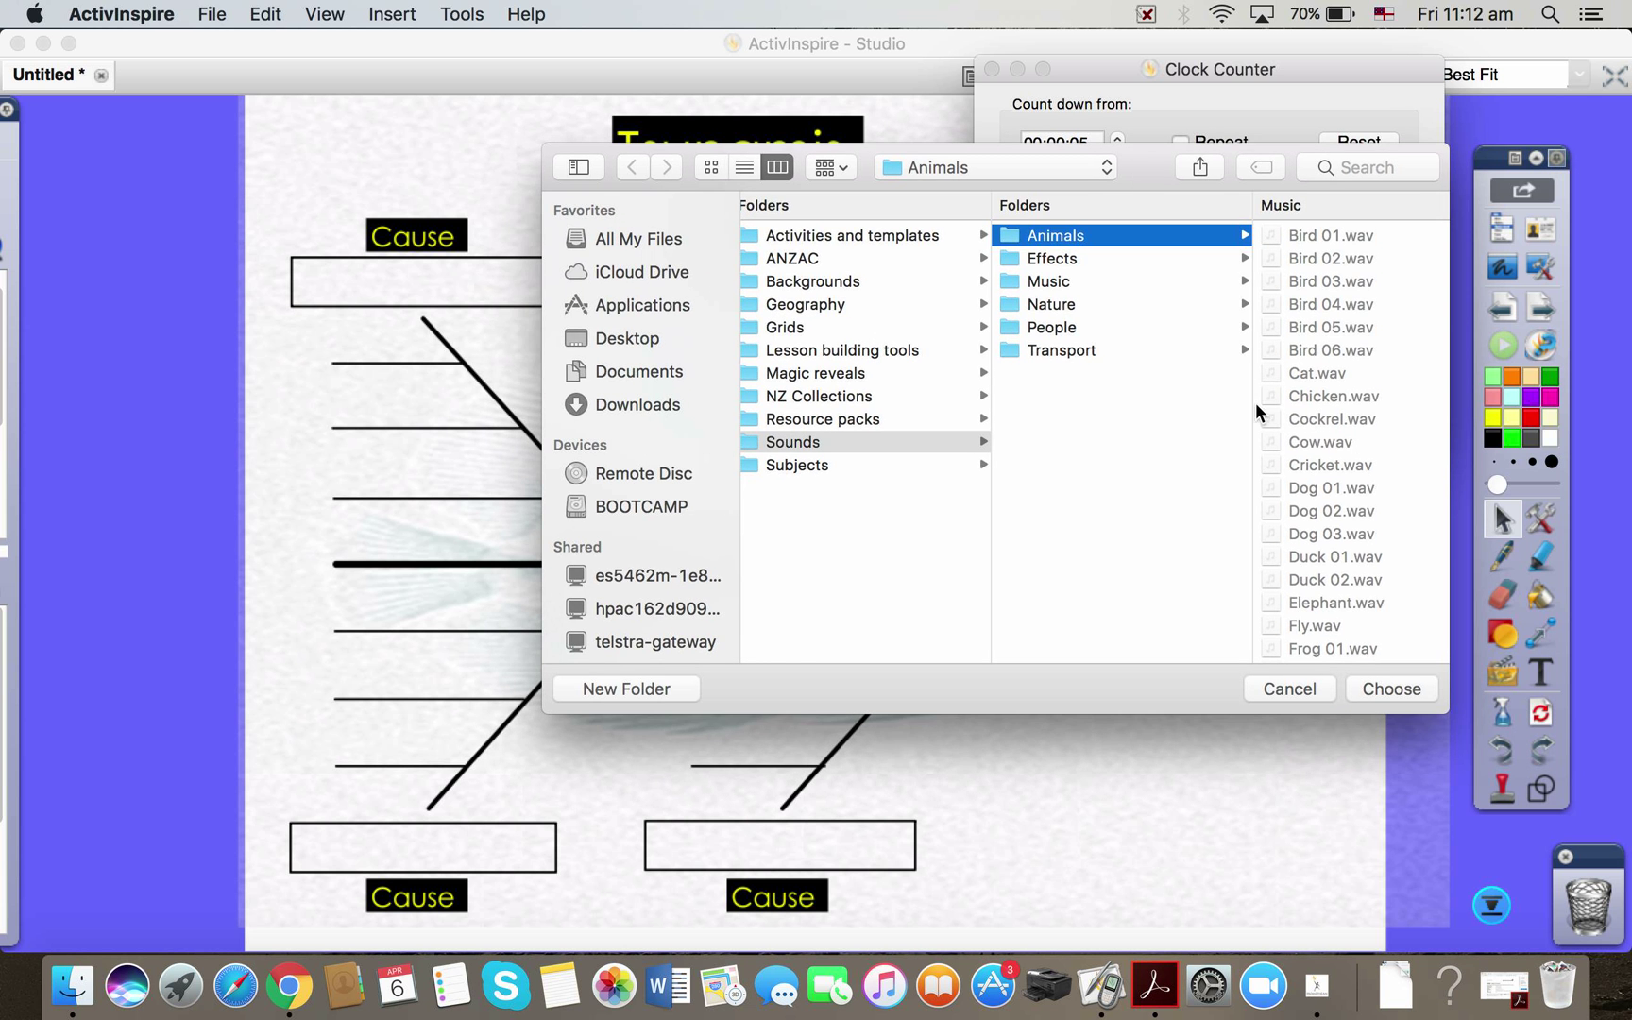
click(1318, 689)
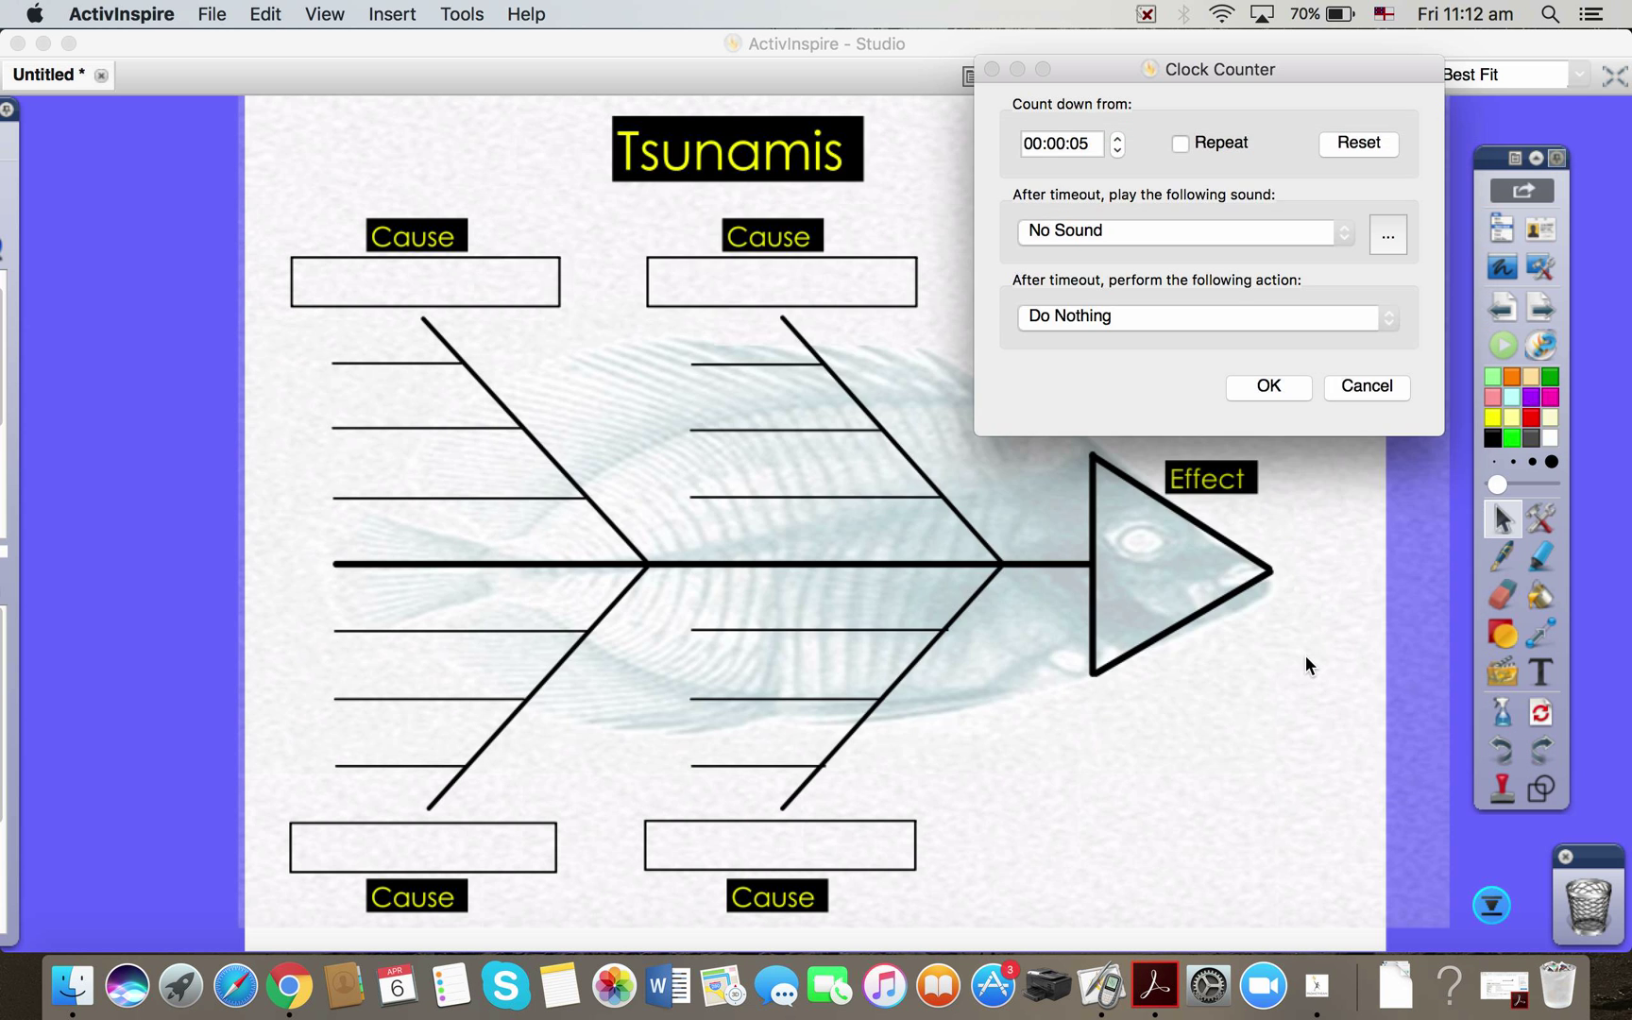
click(1344, 233)
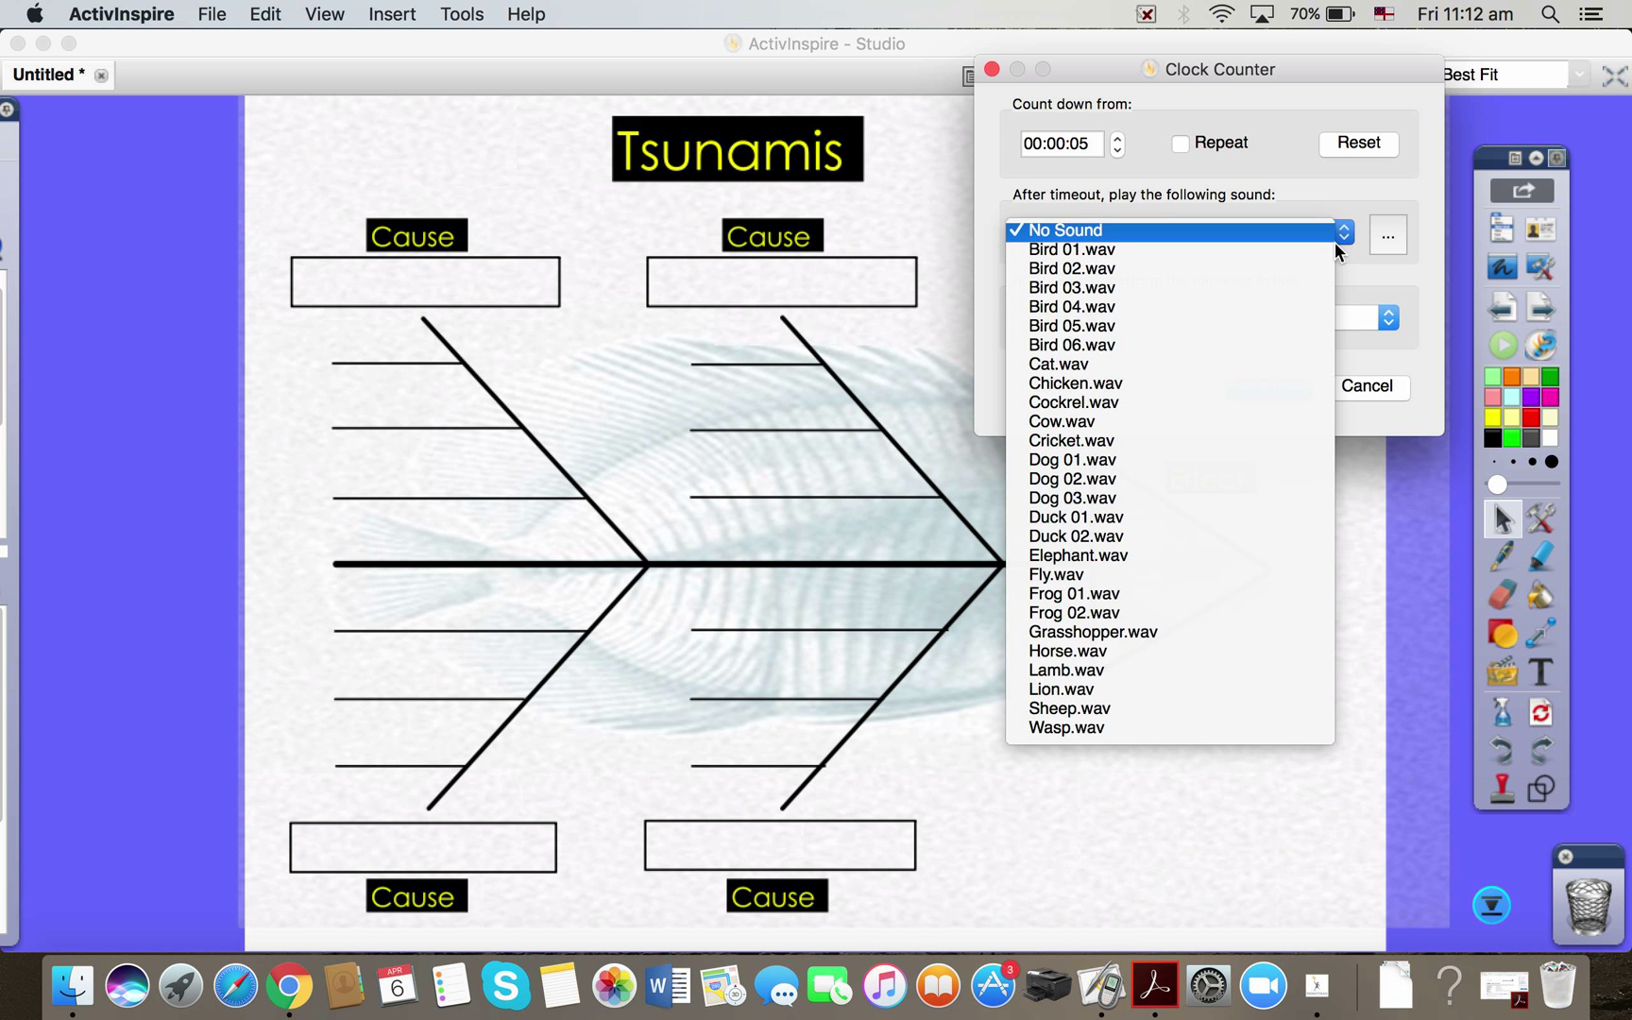
click(1189, 407)
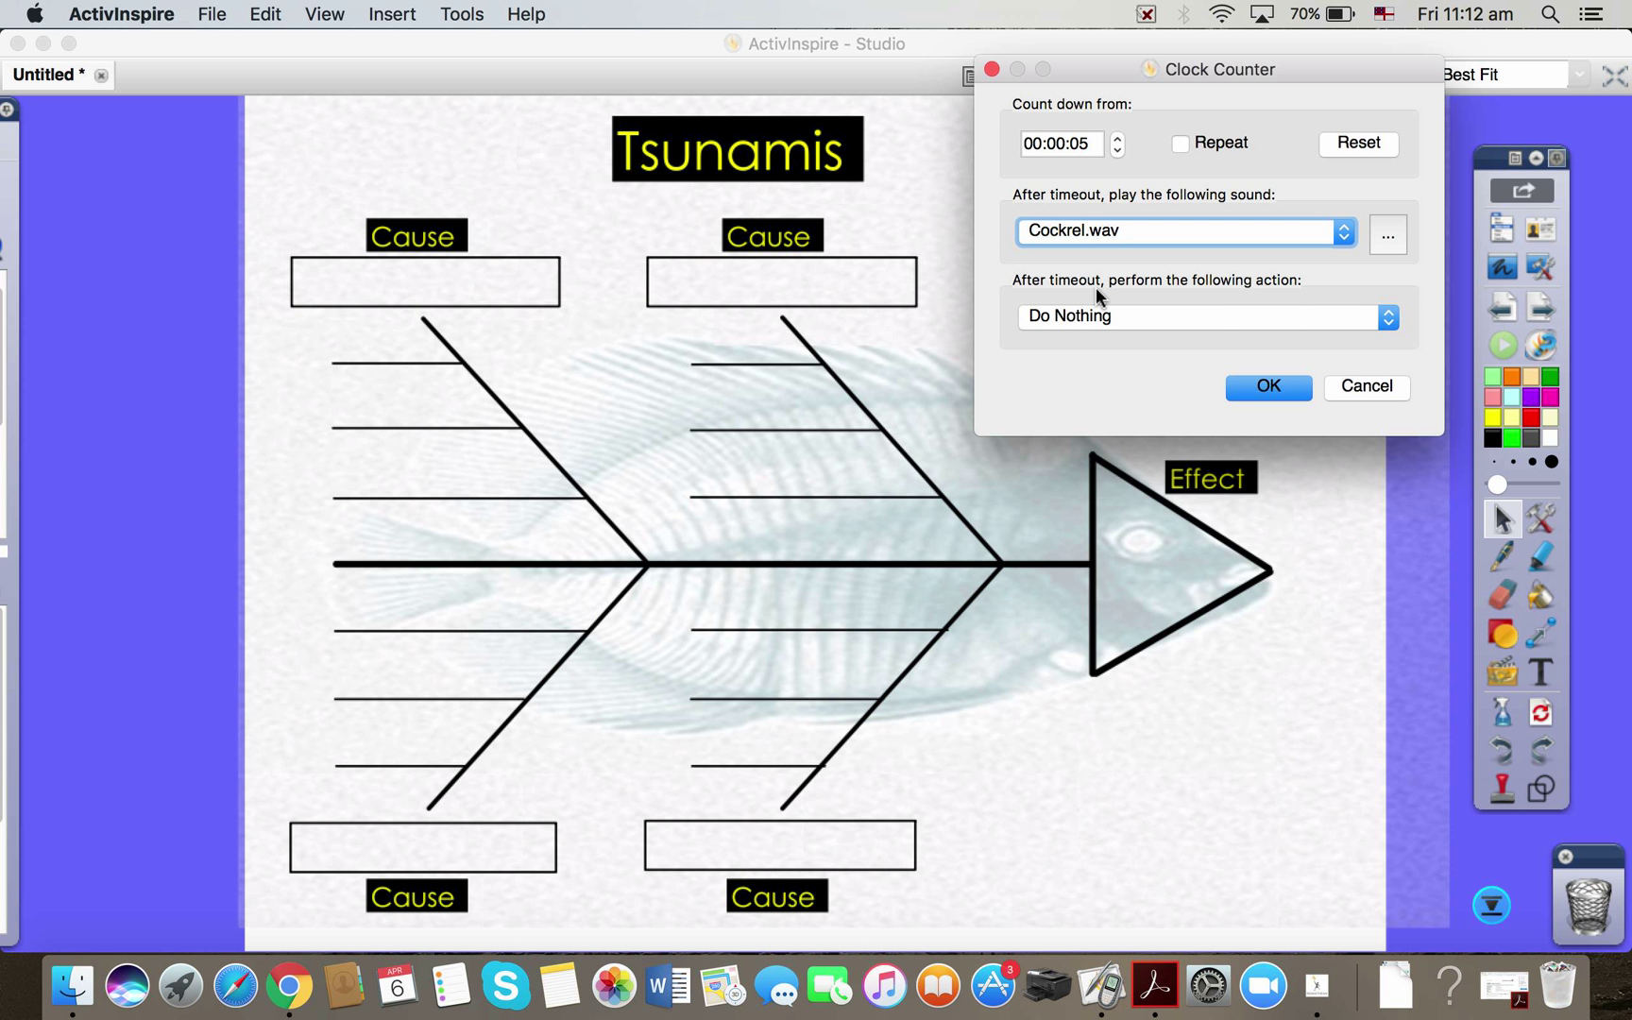
Set the after-timeout action to Turn to Next Page and start the five-second countdown
click(1386, 318)
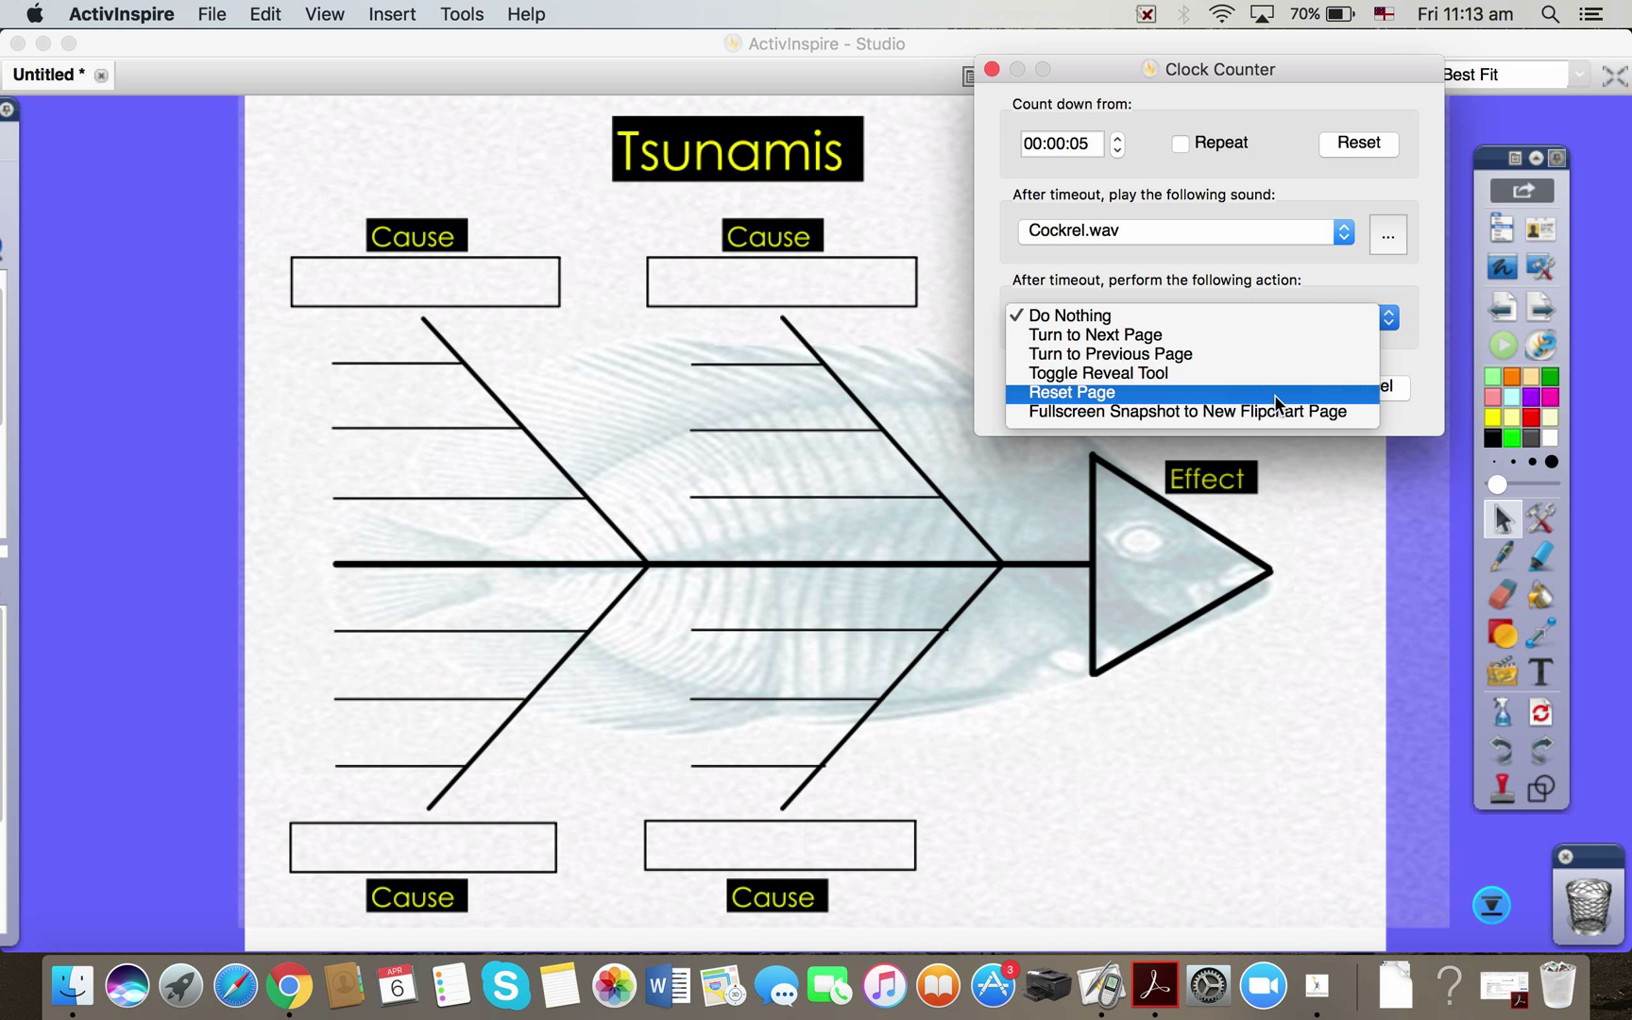
click(1186, 338)
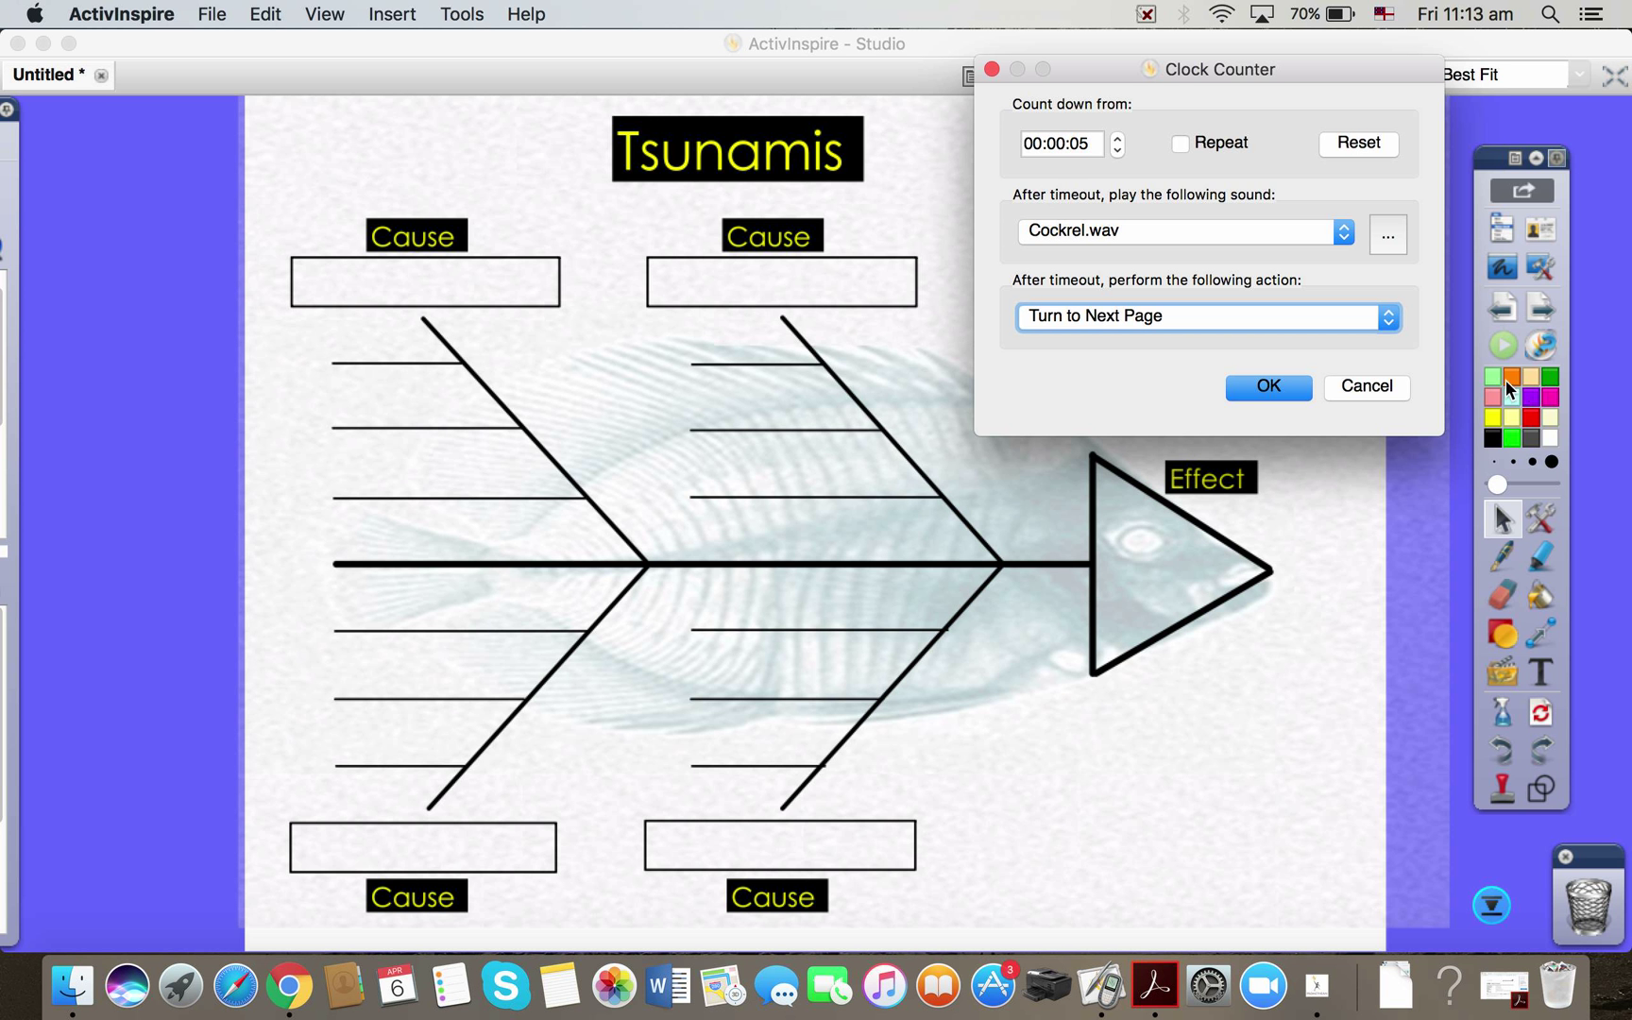
click(1268, 387)
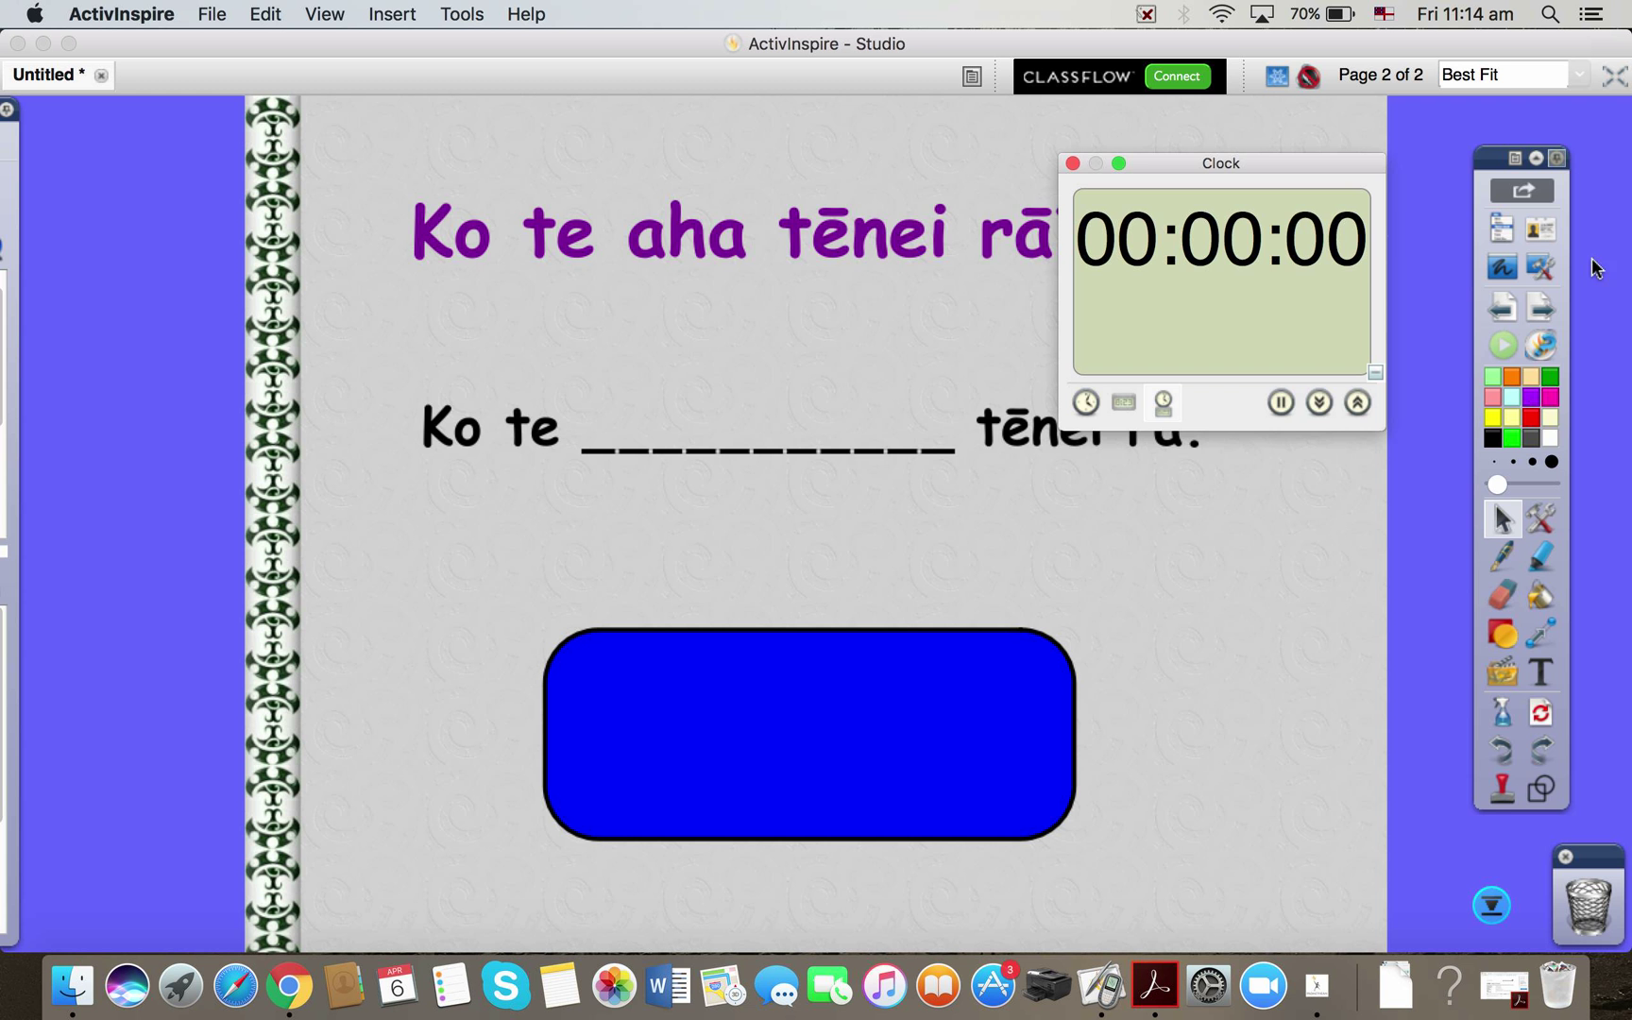
Go back from page 2 to the Tsunamis fishbone page with Previous Page
click(1496, 306)
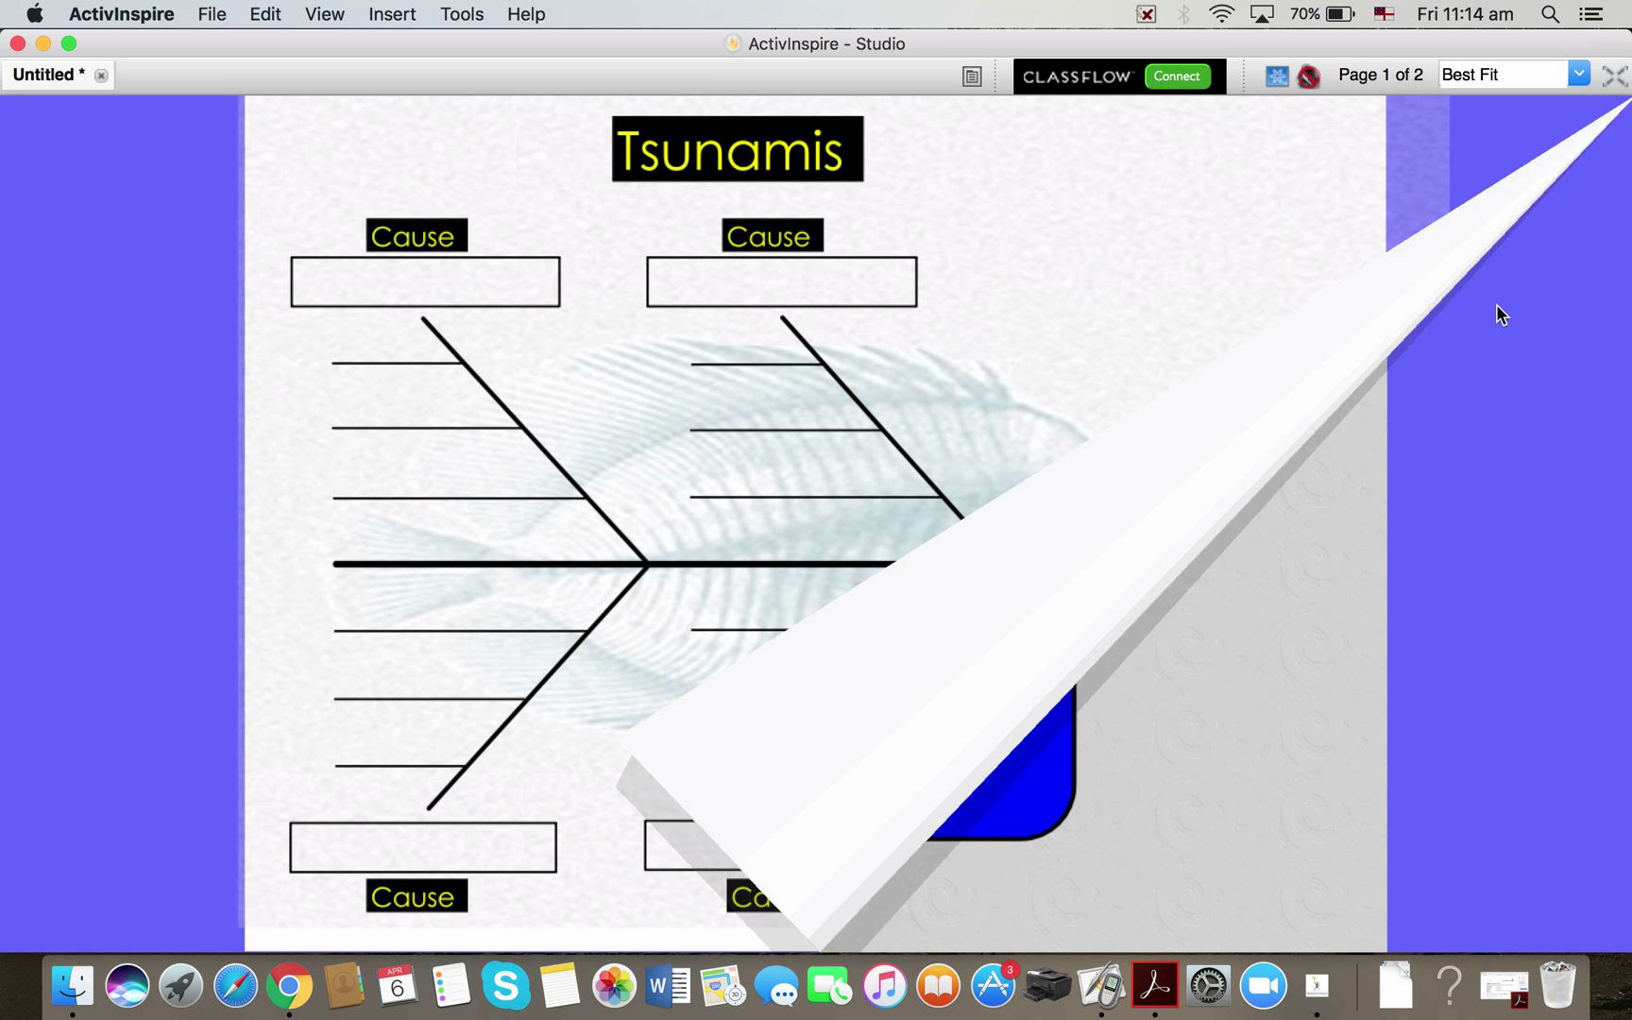